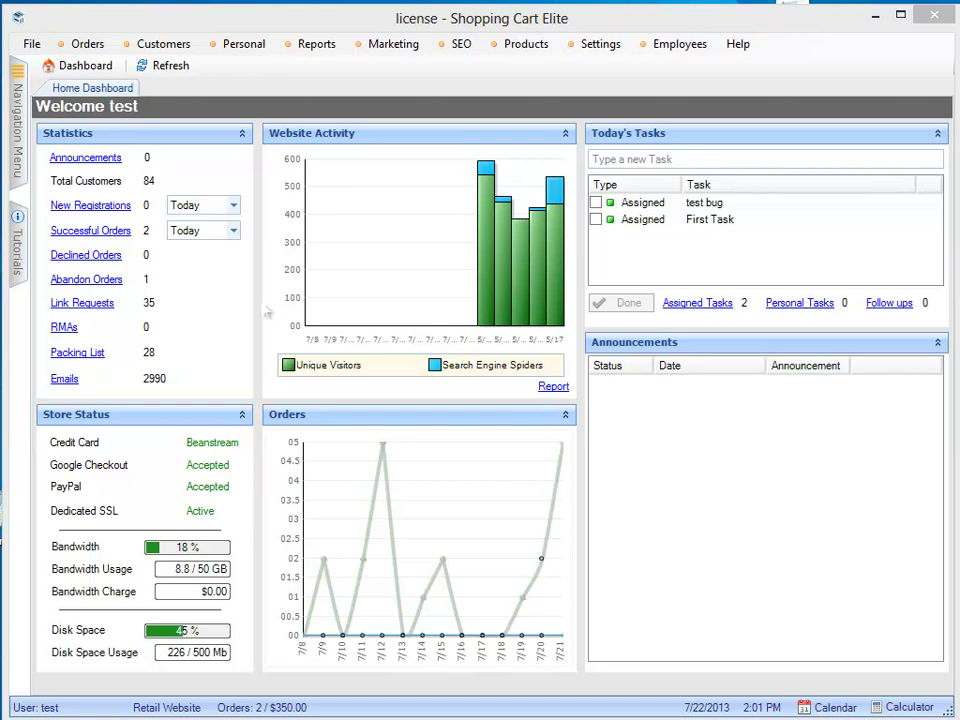
Go to Orders > Suppliers, proceed past activation, and show 4over's empty warehouses and box types.
{"action": "left_click", "coordinate": [90, 44]}
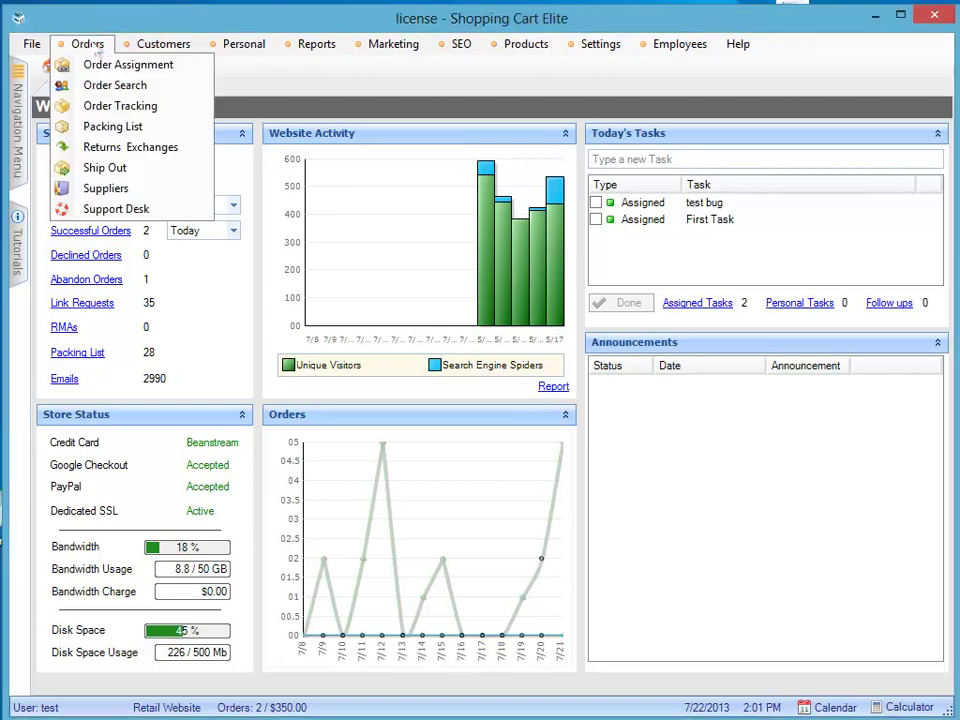
{"action": "left_click", "coordinate": [105, 188]}
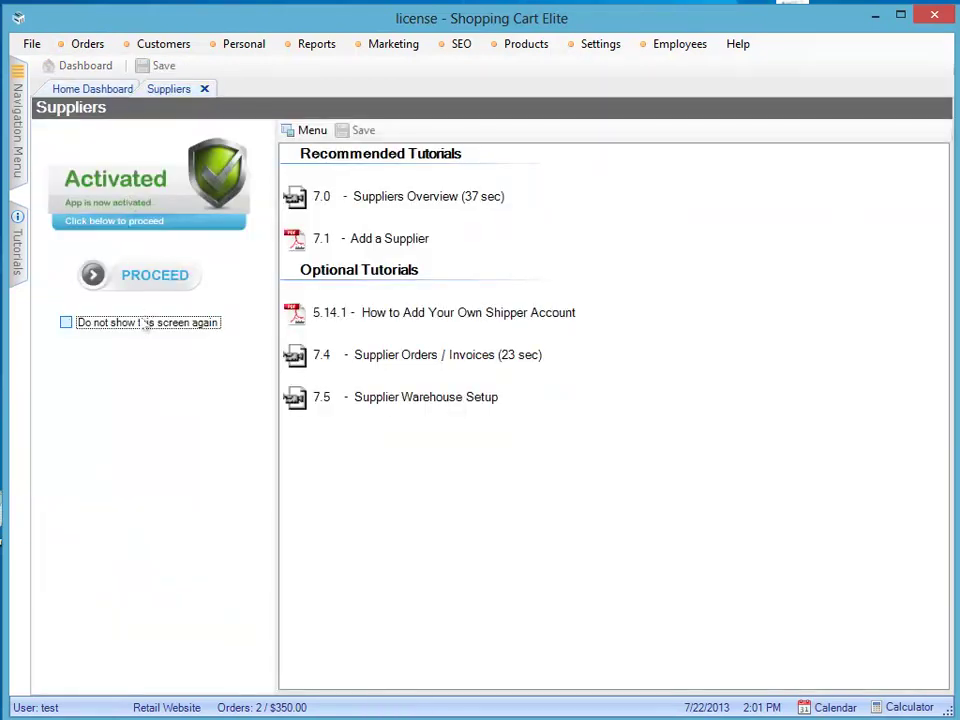
{"action": "left_click", "coordinate": [108, 242]}
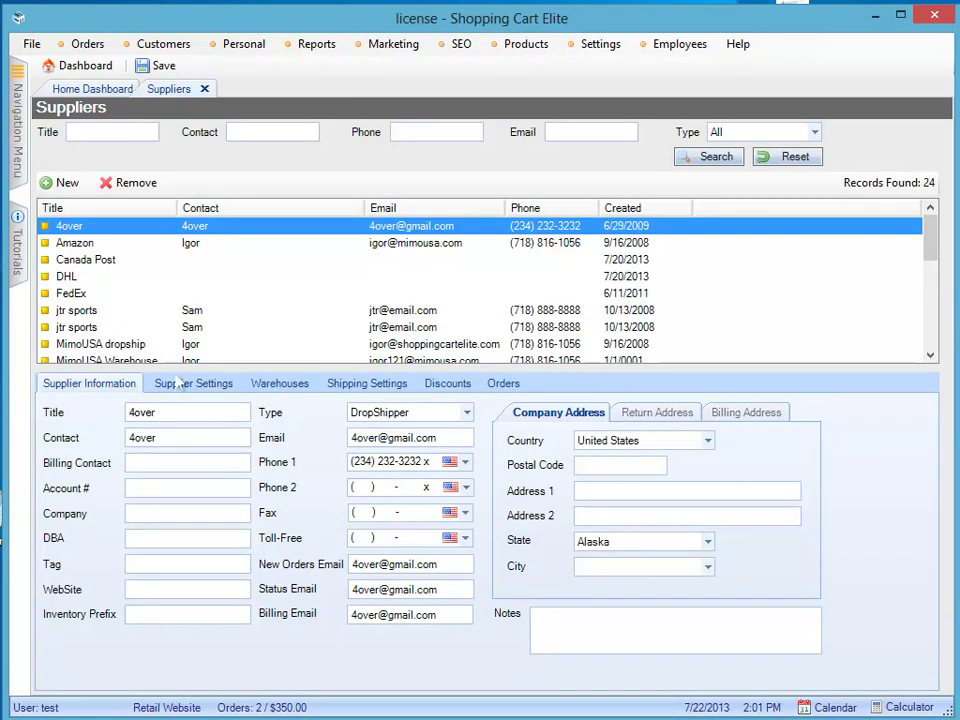
{"action": "left_click", "coordinate": [303, 389]}
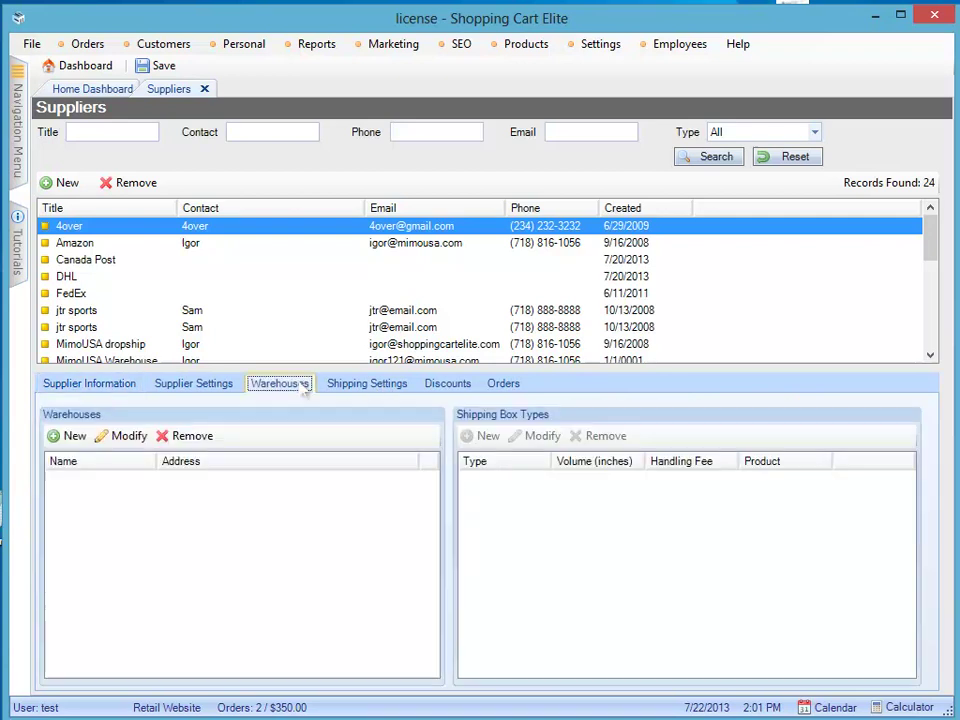
{"action": "left_click", "coordinate": [75, 437]}
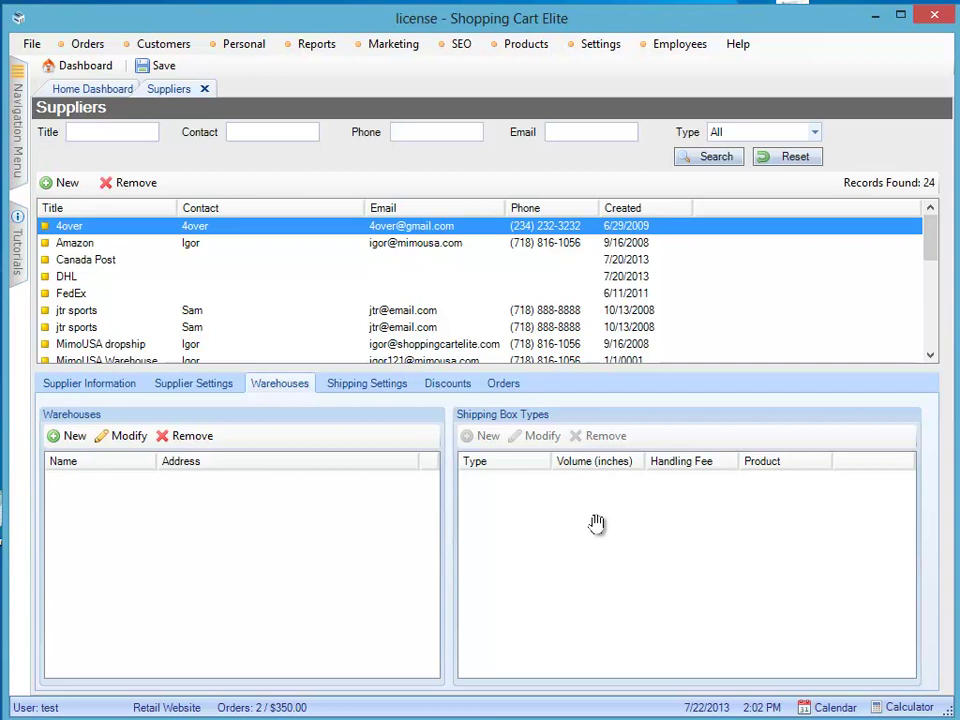
Add and save warehouse WarehouseA at 55 Van St, postal code 10310, United States.
{"action": "left_click", "coordinate": [75, 436]}
{"action": "type", "text": "W"}
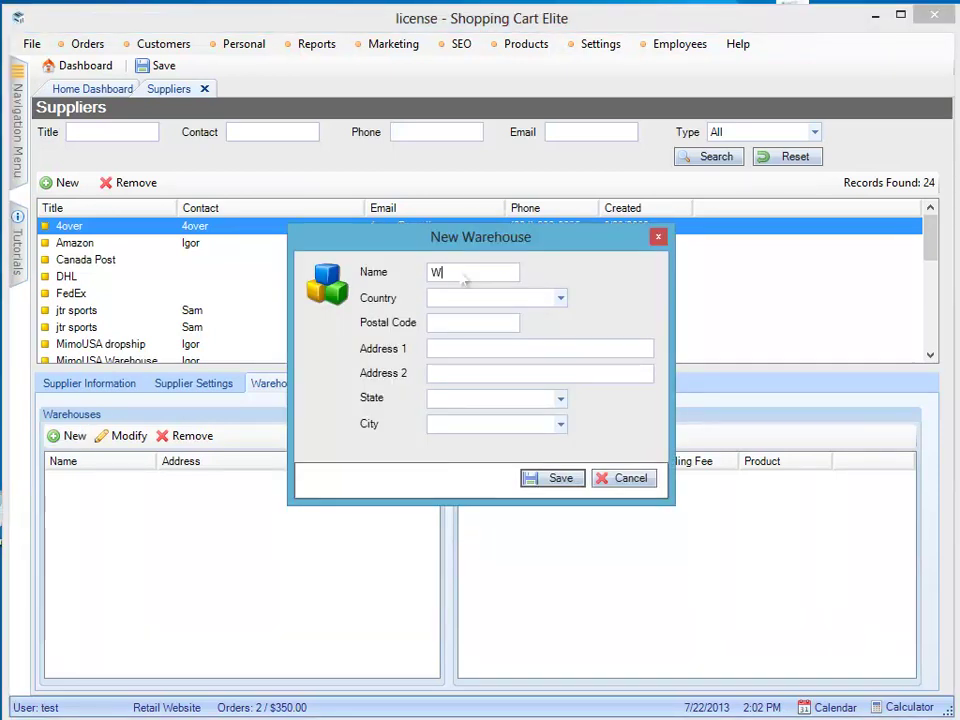
{"action": "type", "text": "arehouseA"}
{"action": "key", "text": "Tab"}
{"action": "left_click", "coordinate": [493, 300]}
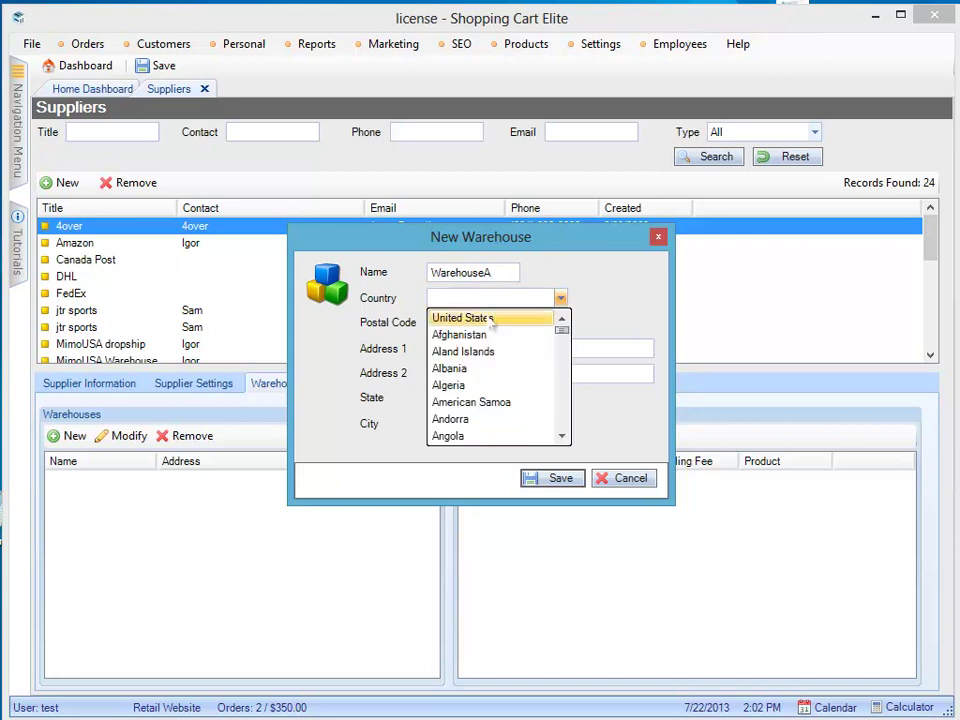
{"action": "left_click", "coordinate": [493, 318]}
{"action": "left_click", "coordinate": [476, 325]}
{"action": "type", "text": "10310"}
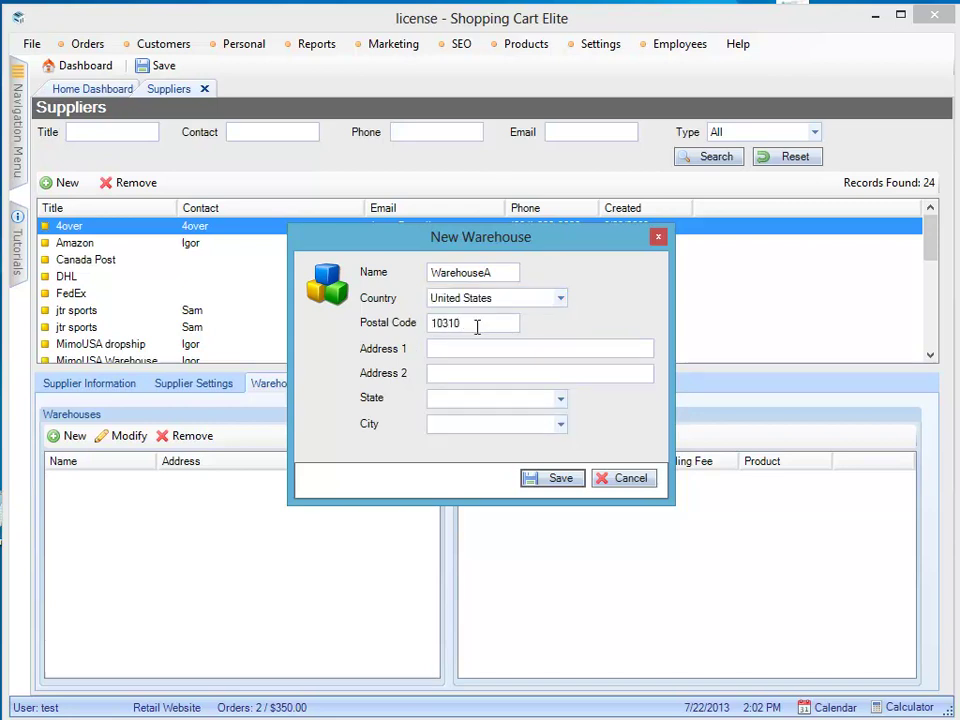
{"action": "key", "text": "Tab"}
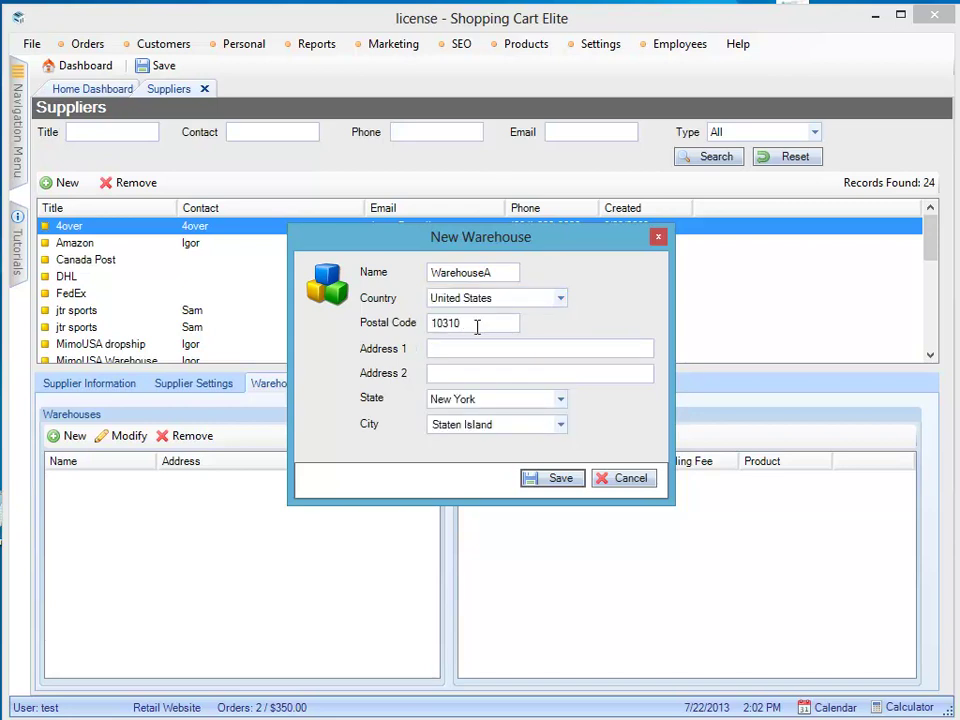
{"action": "type", "text": "55 Van St"}
{"action": "left_click", "coordinate": [552, 478]}
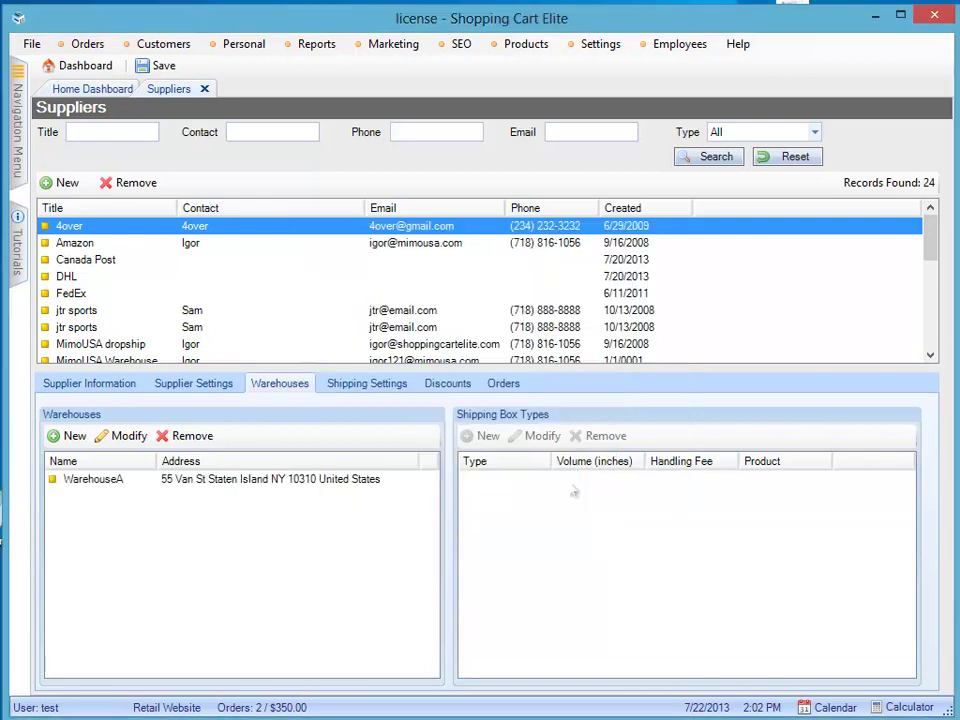
With WarehouseA selected, create a new shipping box type and name it Box1.
{"action": "left_click", "coordinate": [255, 482]}
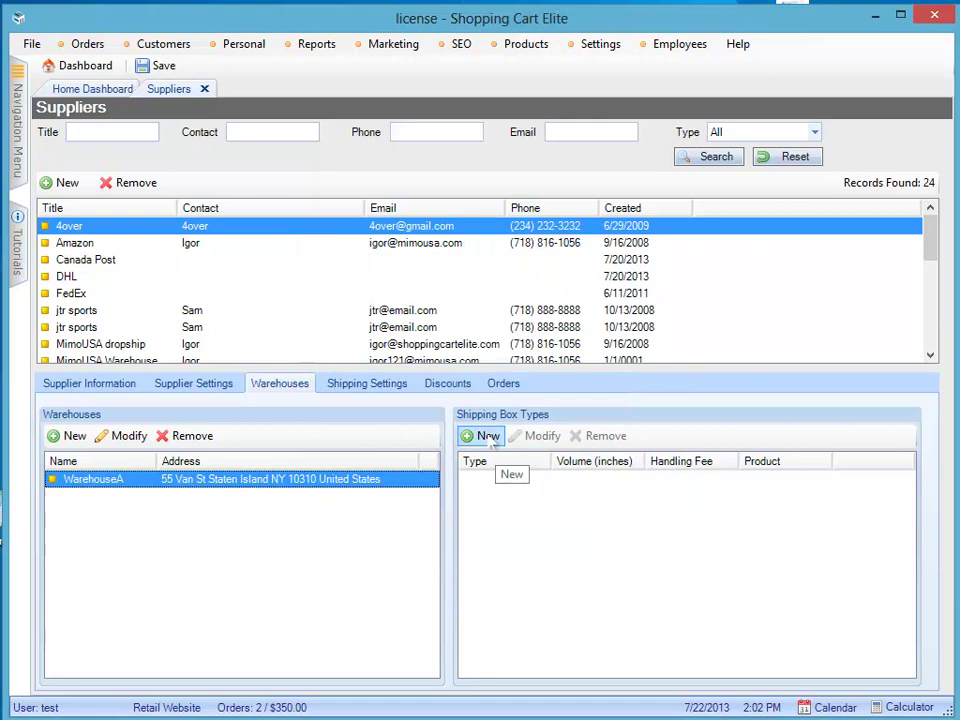
{"action": "left_click", "coordinate": [489, 437]}
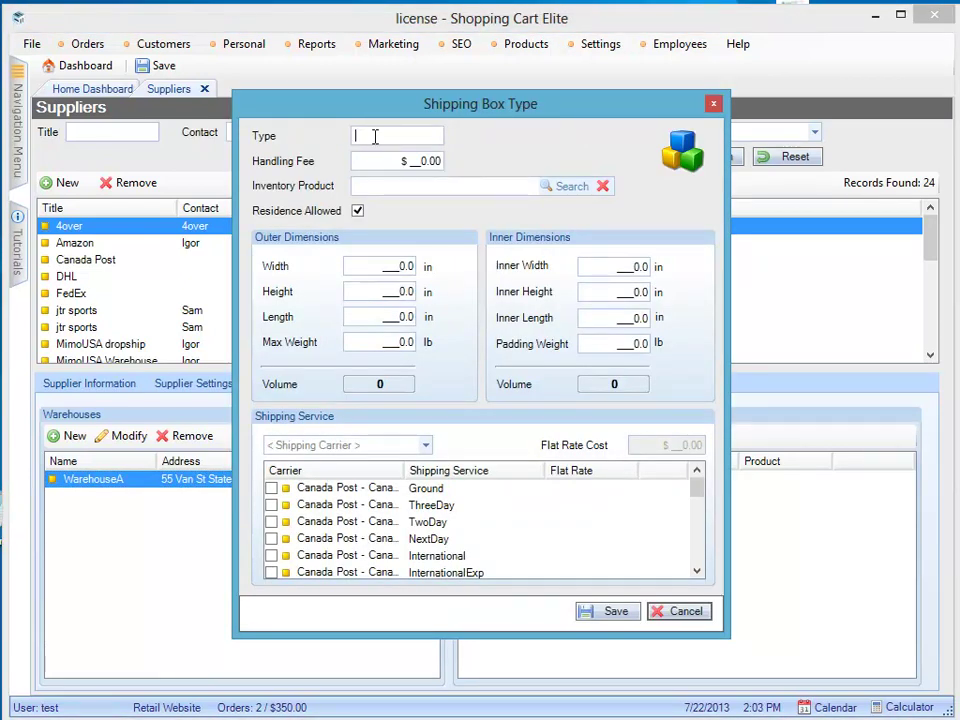
{"action": "type", "text": "Box1"}
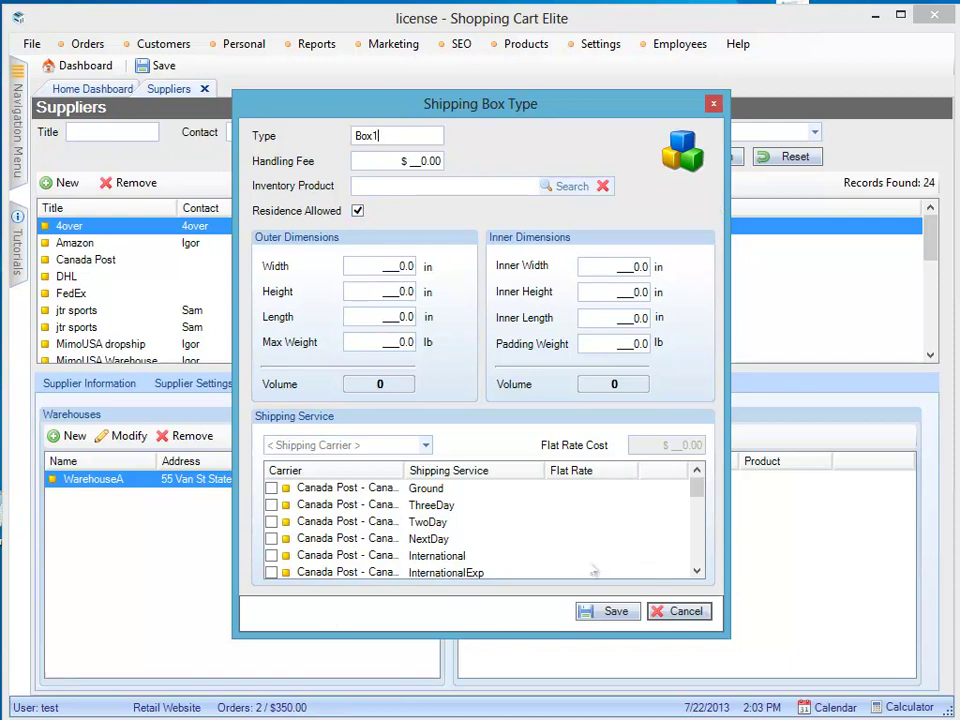
Set Box1's outer size to width 24, height 18, length 3, and max weight 100.
{"action": "left_click", "coordinate": [381, 270]}
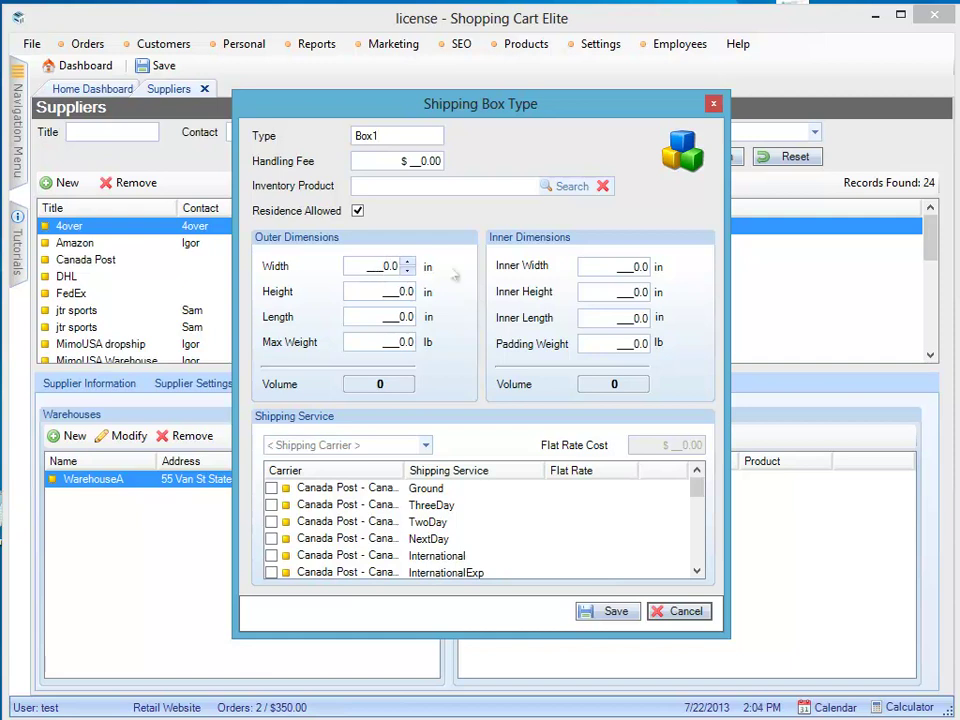
{"action": "double_click", "coordinate": [381, 268]}
{"action": "type", "text": "24."}
{"action": "left_click", "coordinate": [389, 296]}
{"action": "double_click", "coordinate": [390, 292]}
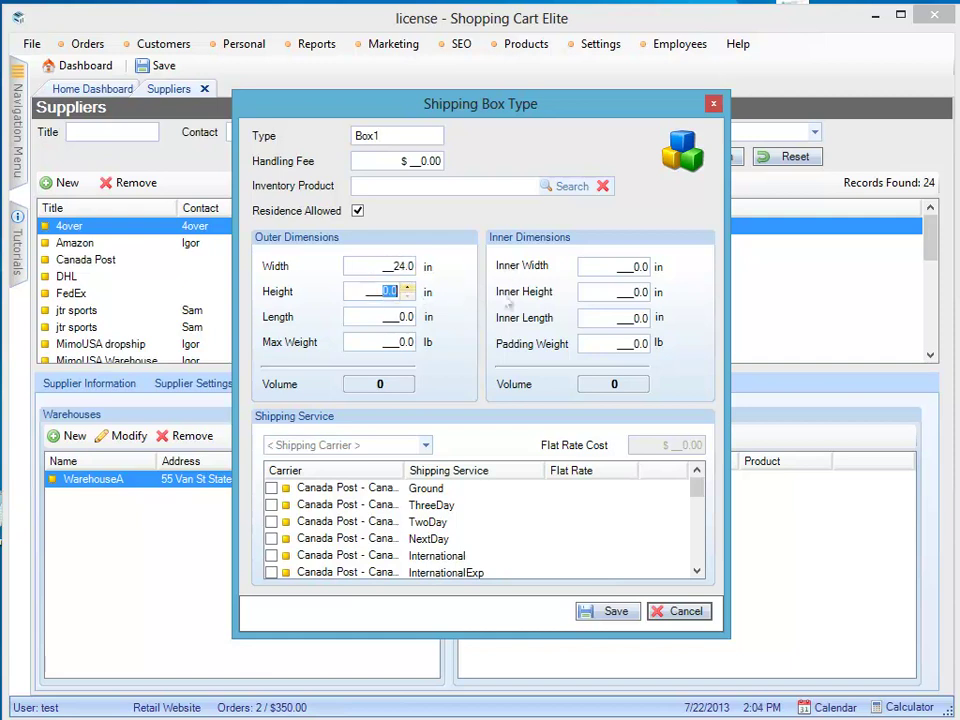
{"action": "type", "text": "18"}
{"action": "left_click", "coordinate": [390, 316]}
{"action": "type", "text": "3"}
{"action": "key", "text": "Tab"}
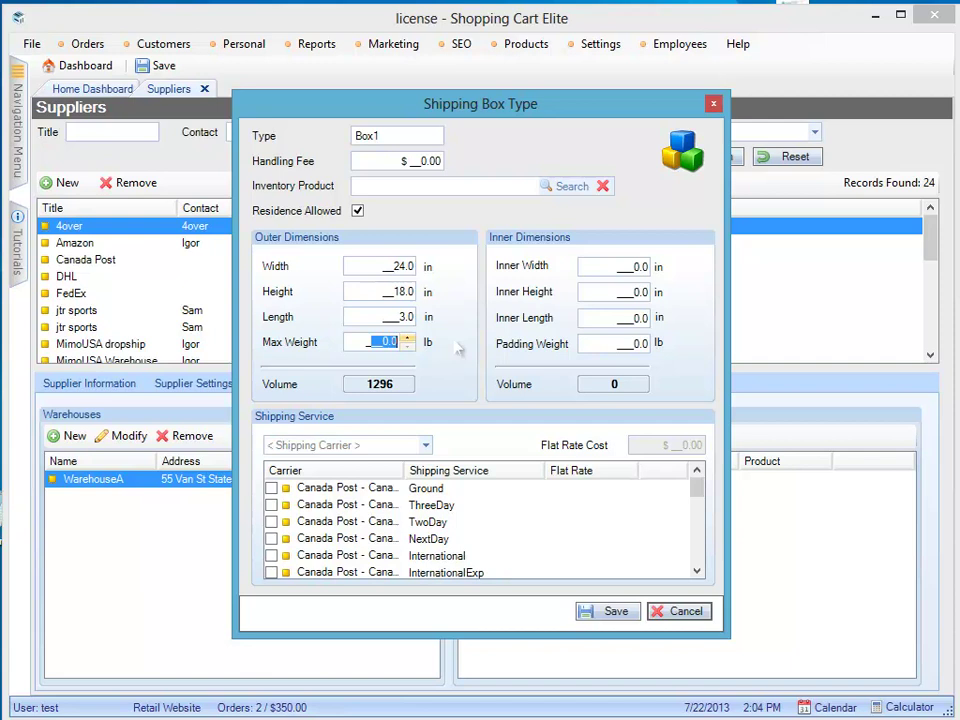
{"action": "type", "text": "100"}
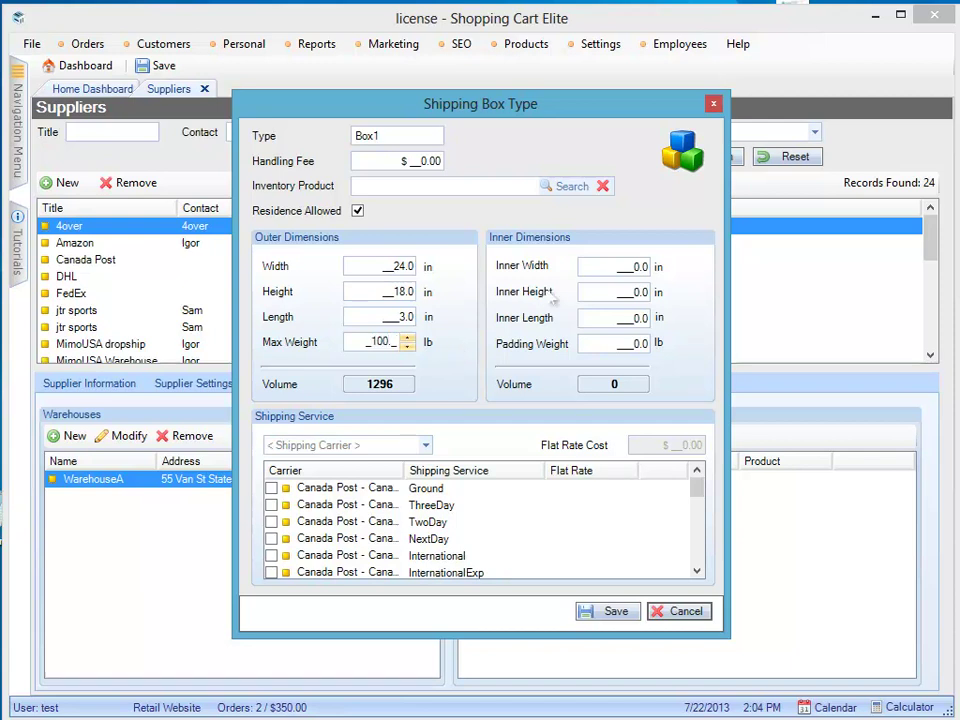
Set Box1's inner size to 23×17×2 and padding weight to 0.3.
{"action": "left_click", "coordinate": [616, 266]}
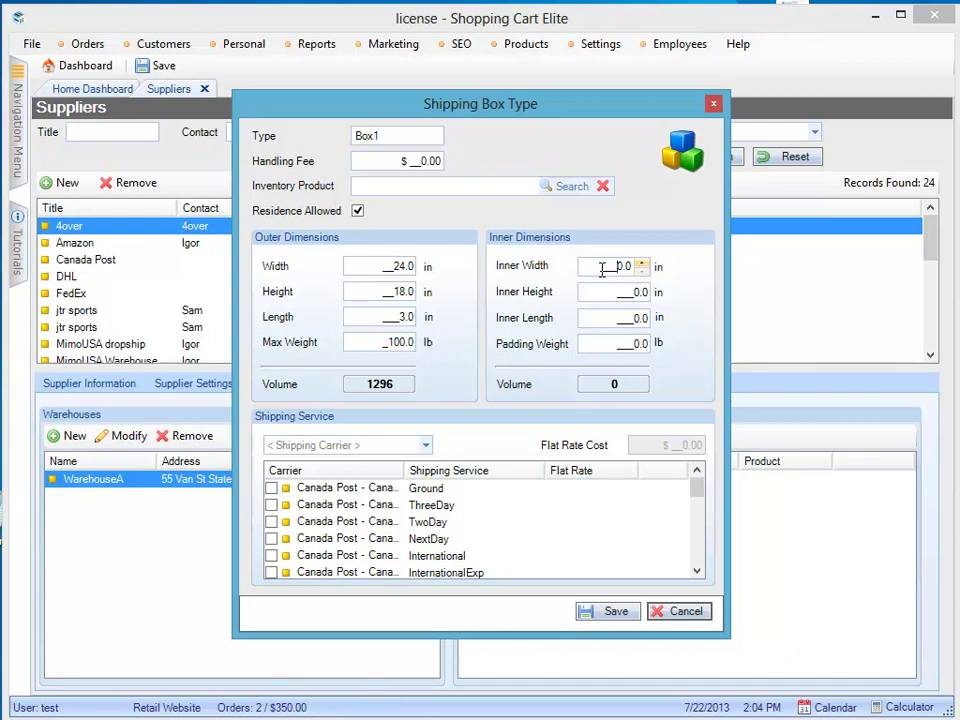
{"action": "left_click_drag", "start_coordinate": [602, 270], "coordinate": [671, 259]}
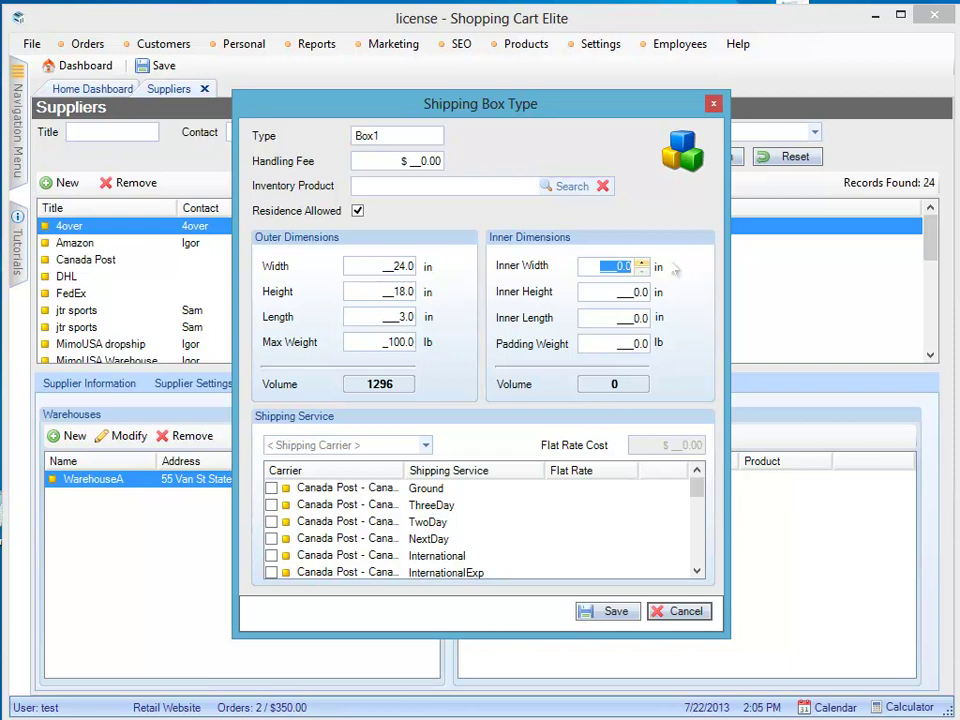
{"action": "type", "text": "23"}
{"action": "key", "text": "Tab"}
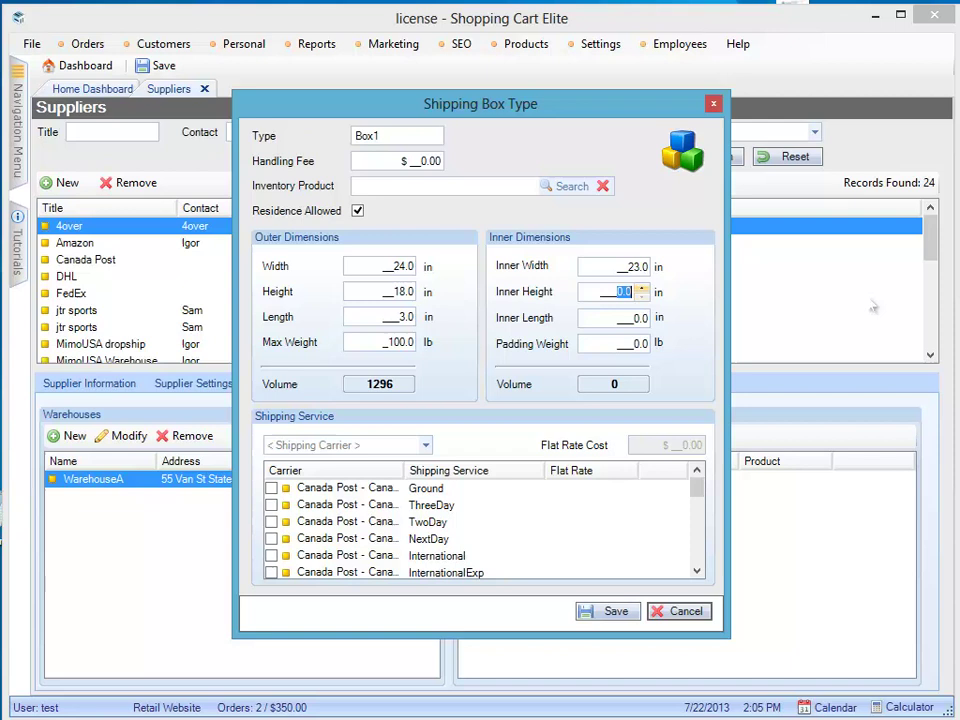
{"action": "type", "text": "17"}
{"action": "key", "text": "Tab"}
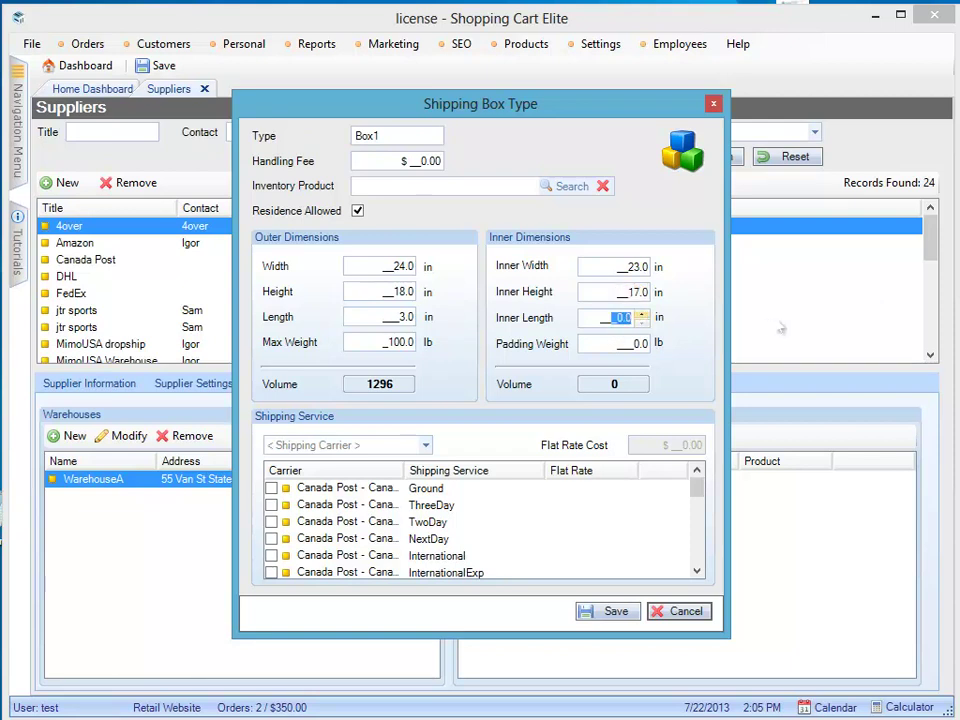
{"action": "type", "text": "2"}
{"action": "key", "text": "Tab"}
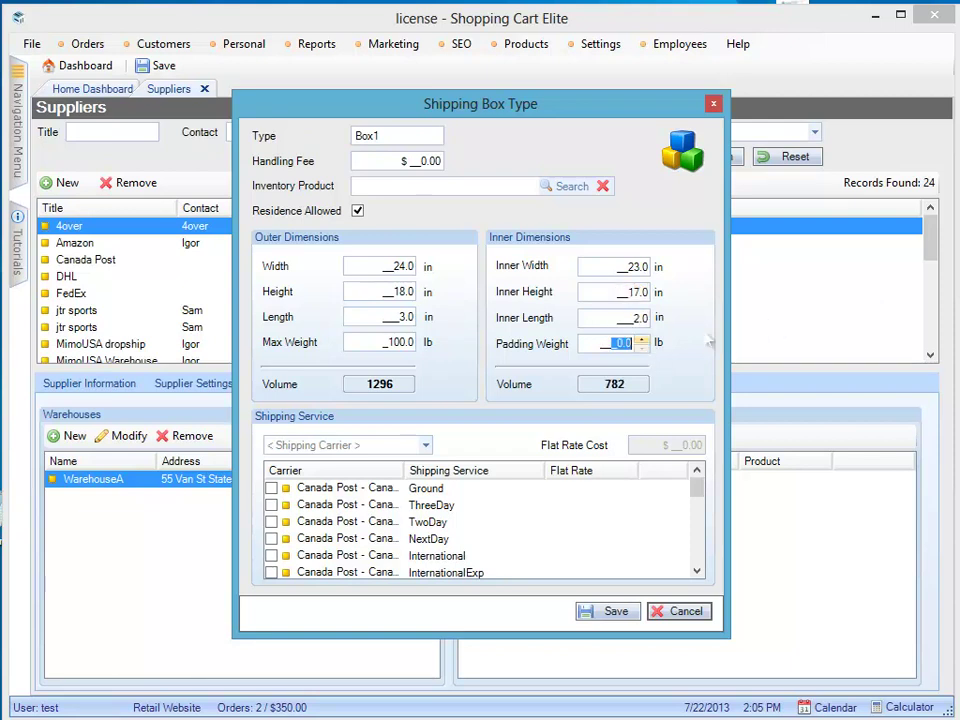
{"action": "type", "text": "9"}
{"action": "key", "text": "BackSpace"}
{"action": "type", "text": "3"}
{"action": "left_click", "coordinate": [617, 317]}
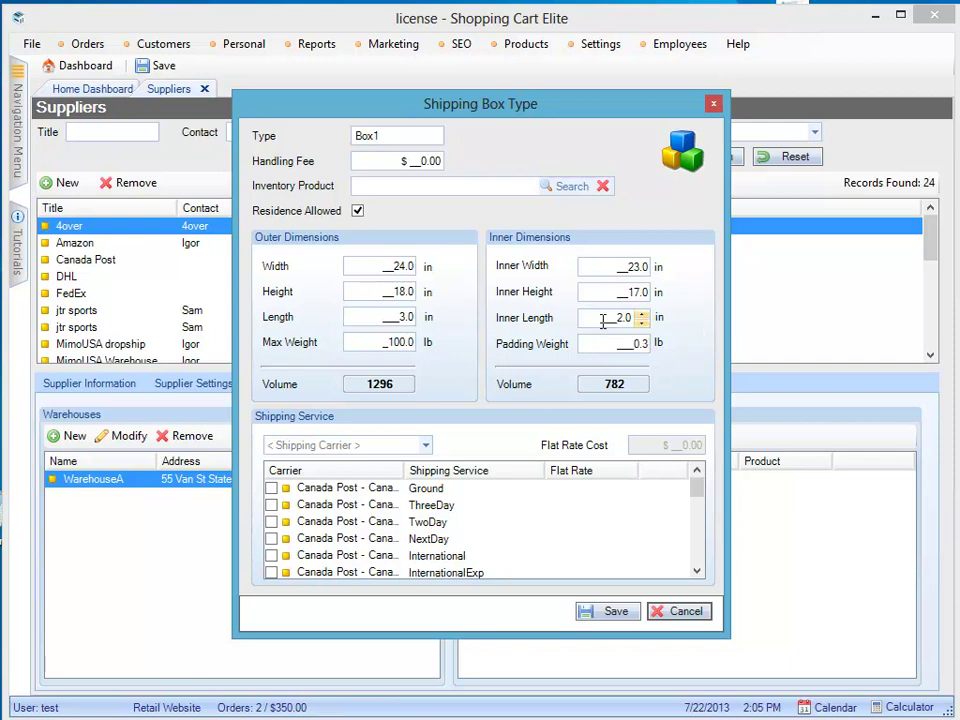
Enable the Ground service for UPS, USPS and FedEx, ending with FedEx Ground selected.
{"action": "left_click", "coordinate": [426, 445]}
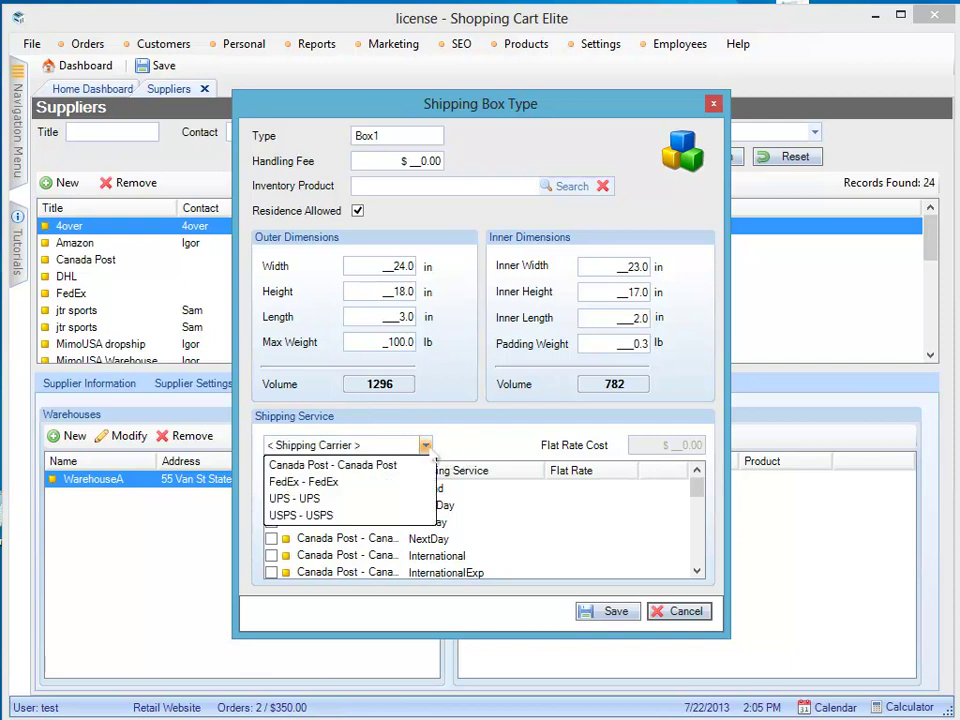
{"action": "left_click", "coordinate": [322, 501]}
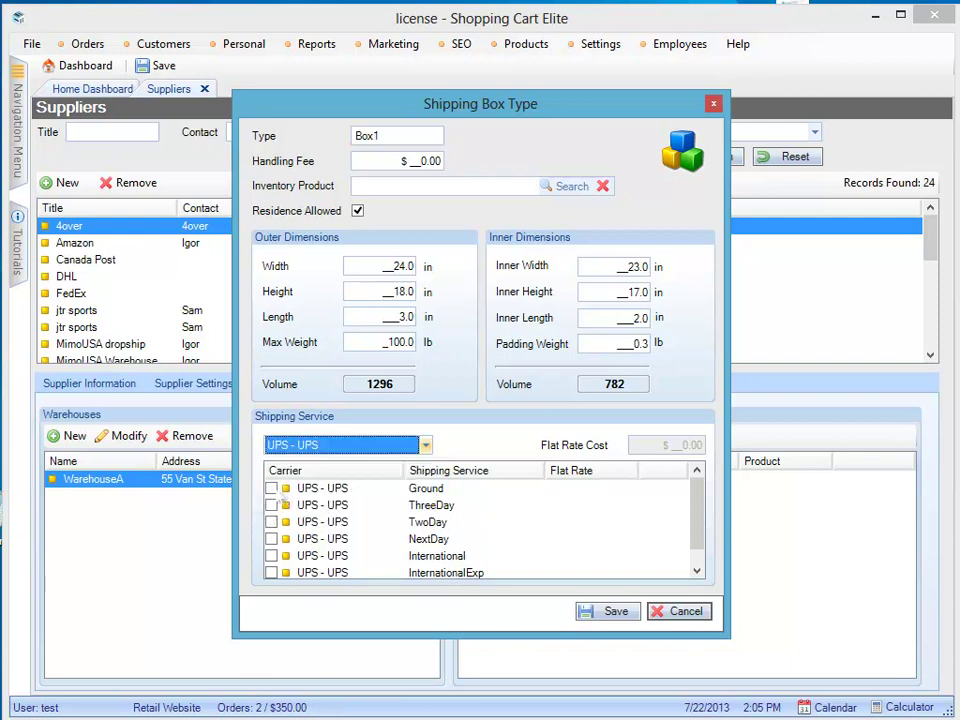
{"action": "left_click", "coordinate": [272, 489]}
{"action": "left_click", "coordinate": [420, 445]}
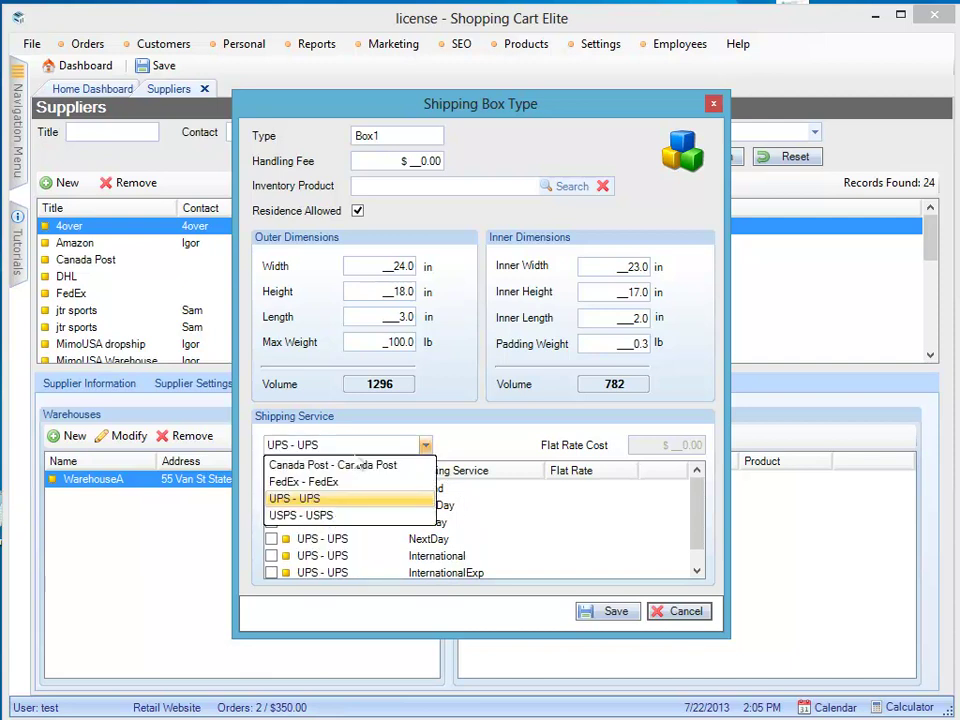
{"action": "left_click", "coordinate": [325, 515]}
{"action": "left_click", "coordinate": [271, 488]}
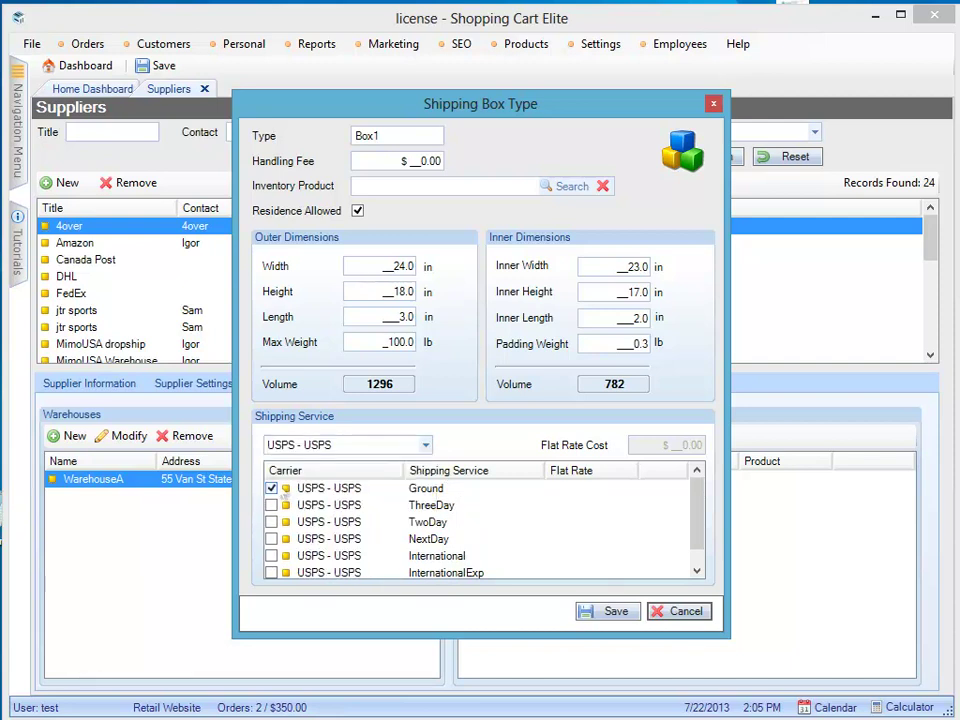
{"action": "left_click", "coordinate": [328, 448]}
{"action": "left_click", "coordinate": [321, 482]}
{"action": "left_click", "coordinate": [271, 488]}
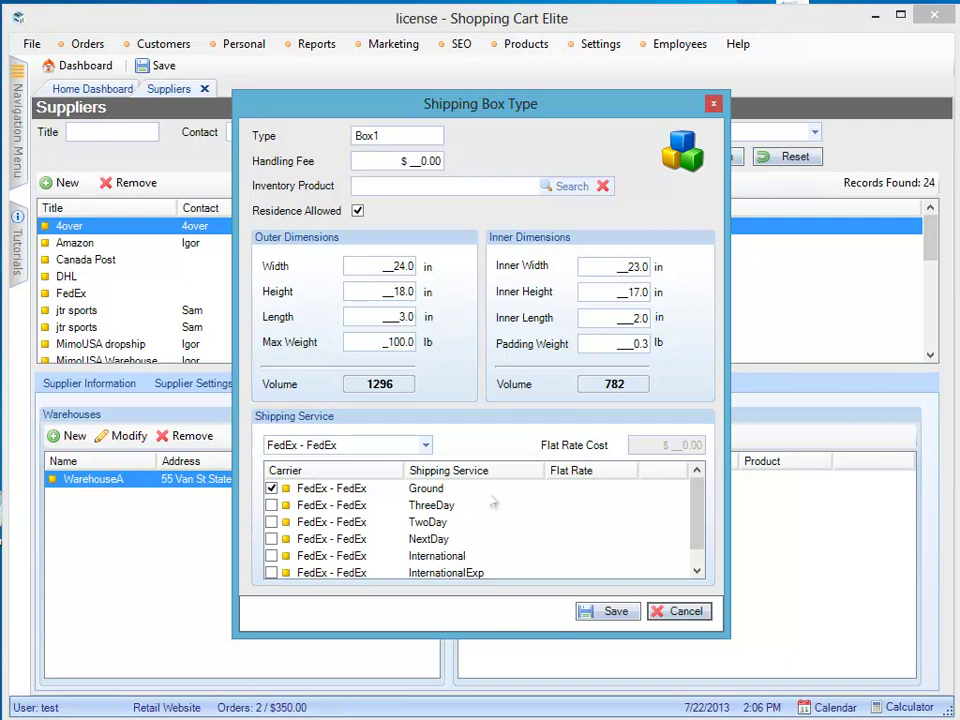
{"action": "left_click", "coordinate": [363, 507]}
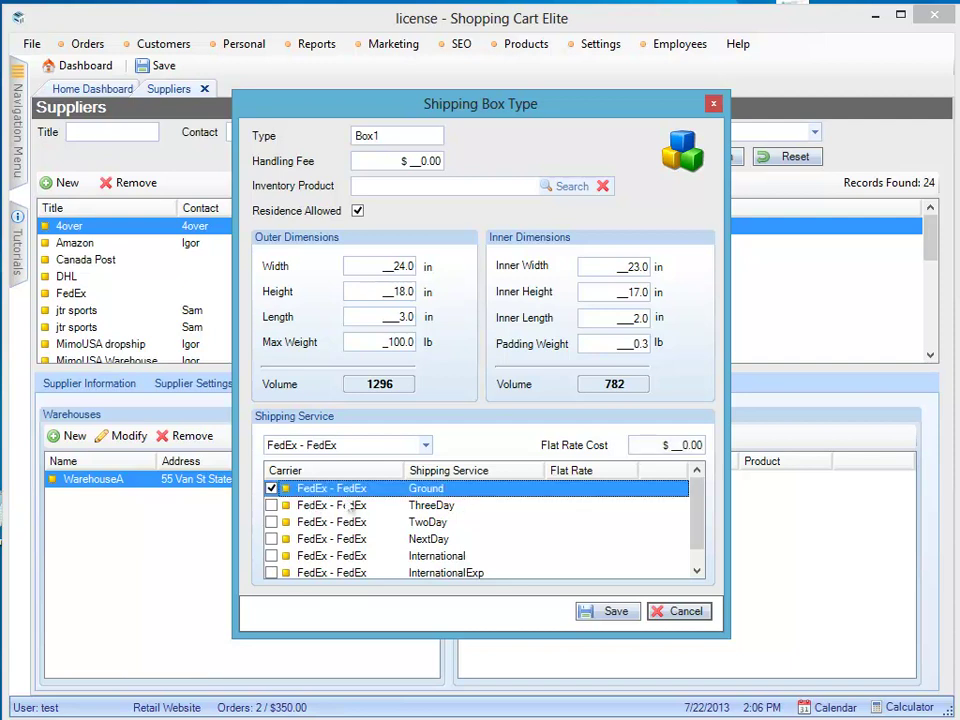
Switch the carrier to USPS and enter a 9.95 flat rate cost for Ground.
{"action": "left_click", "coordinate": [425, 445]}
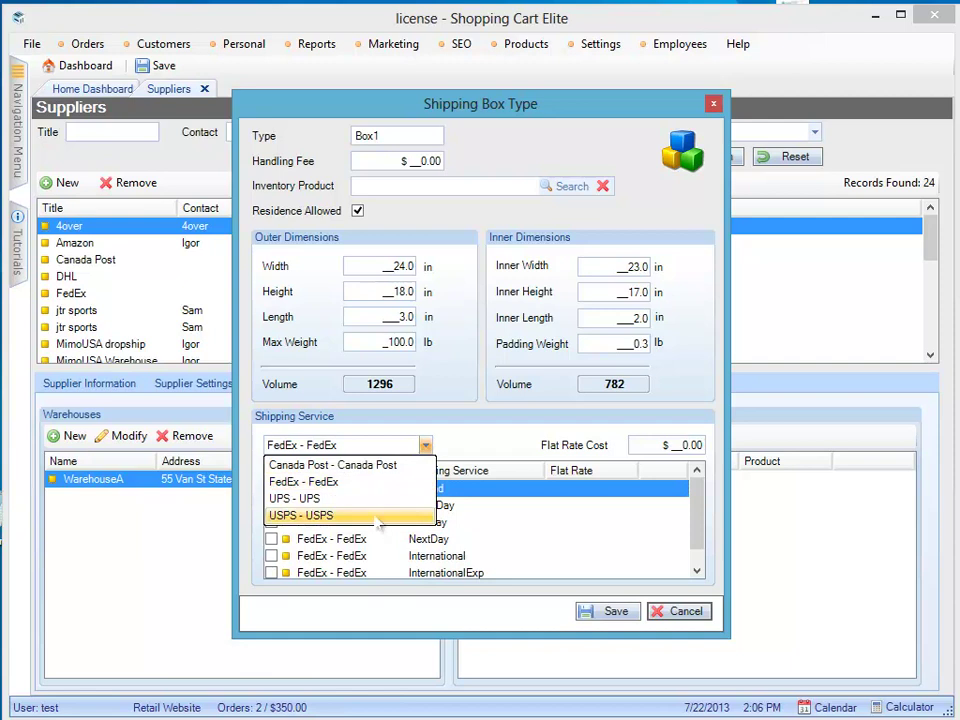
{"action": "left_click", "coordinate": [360, 515]}
{"action": "left_click", "coordinate": [370, 489]}
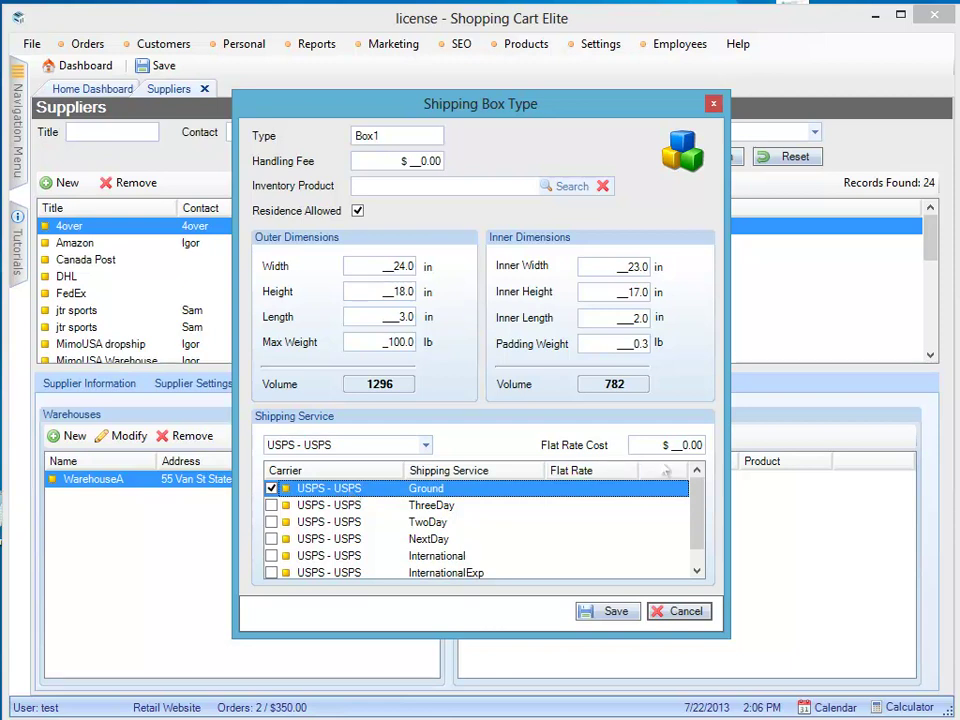
{"action": "key", "text": "Tab"}
{"action": "type", "text": "9.95"}
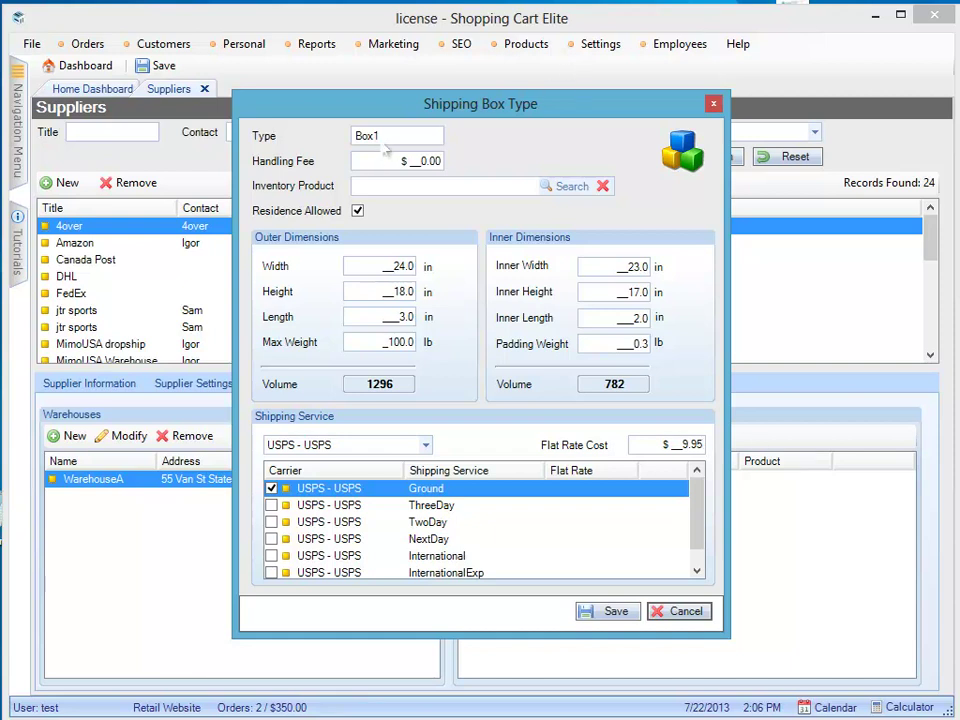
{"action": "double_click", "coordinate": [421, 133]}
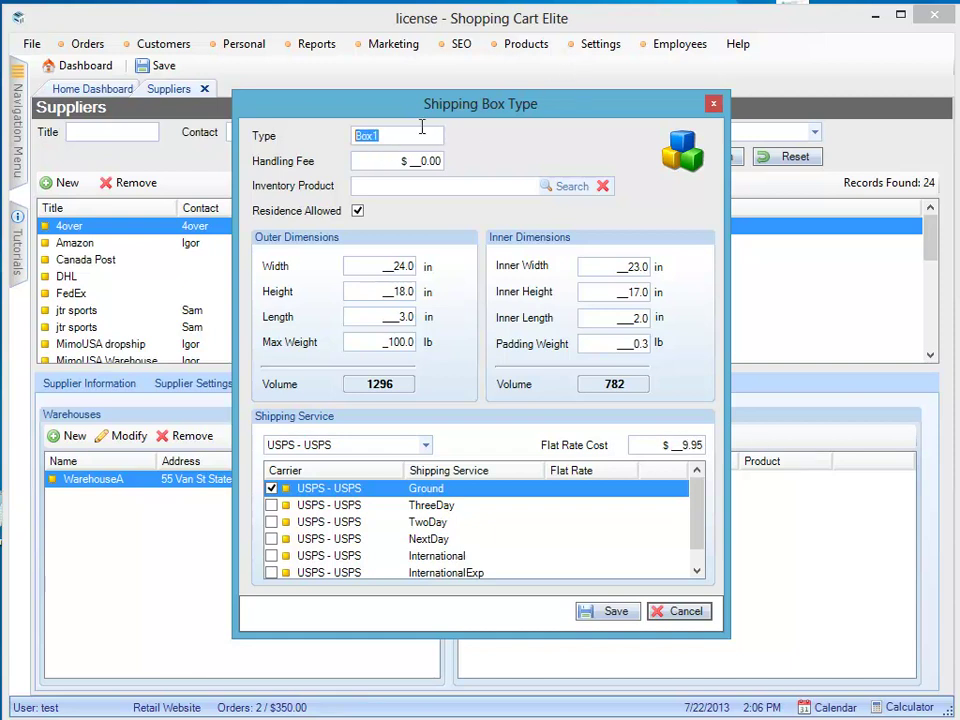
Commit the $9.95 Ground rate, tick USPS NextDay, and reselect Ground.
{"action": "left_click", "coordinate": [676, 448]}
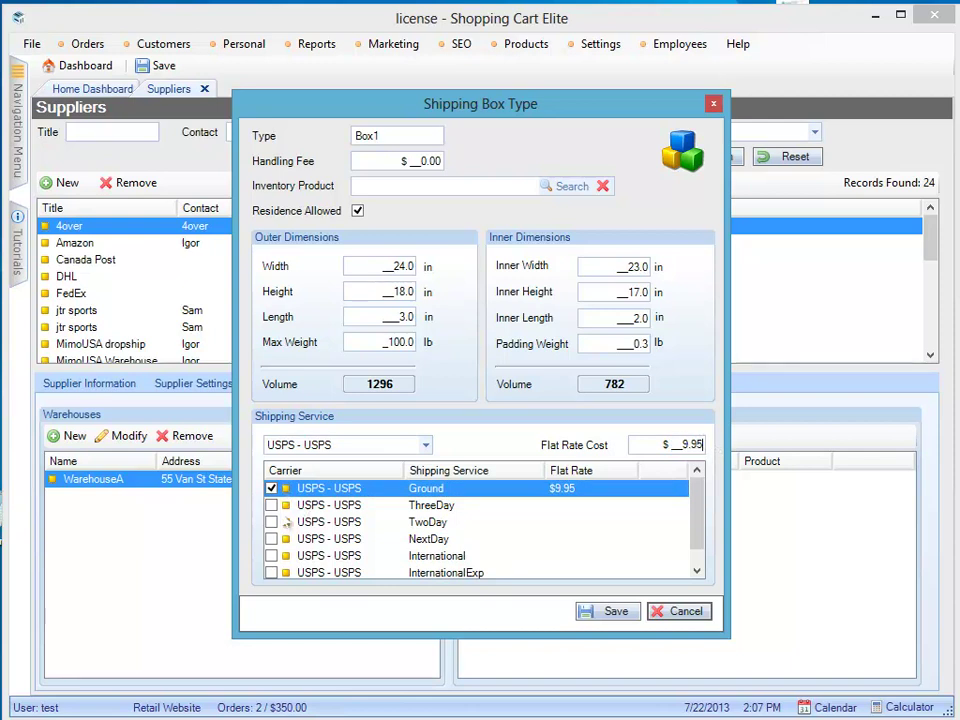
{"action": "left_click", "coordinate": [411, 539]}
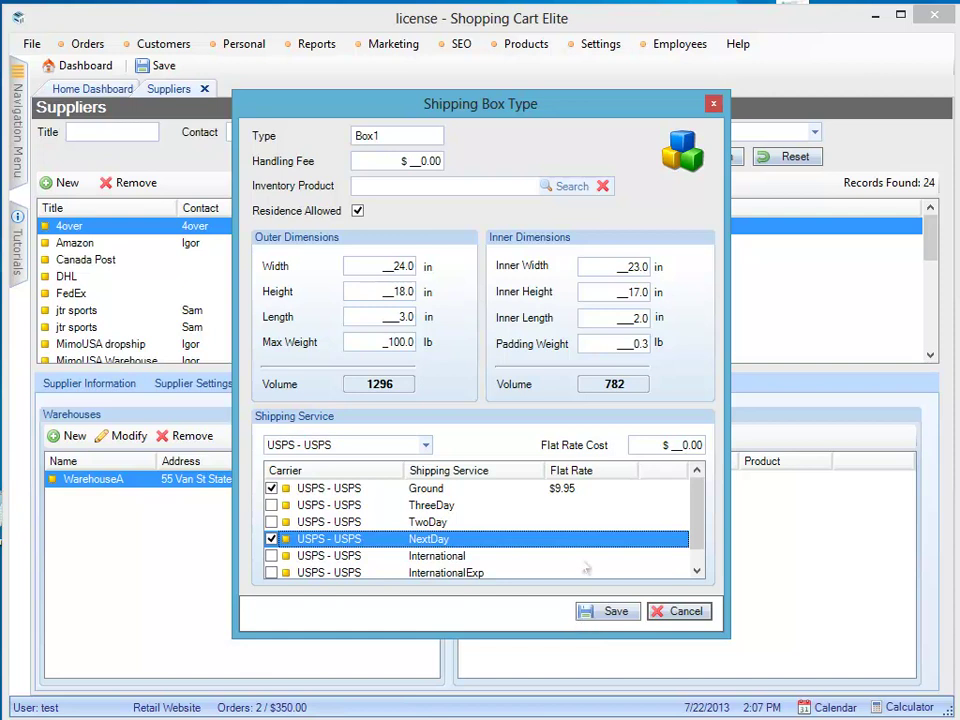
{"action": "left_click", "coordinate": [508, 490]}
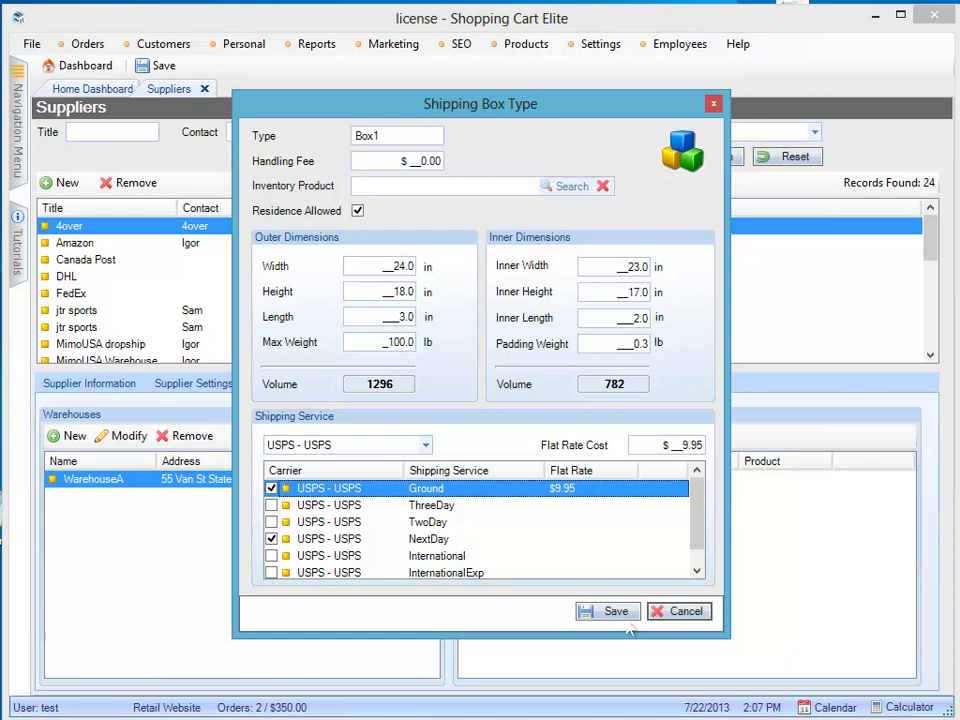
Close the box dialog and open Product Management filtered to categories With Live Products.
{"action": "left_click", "coordinate": [680, 611]}
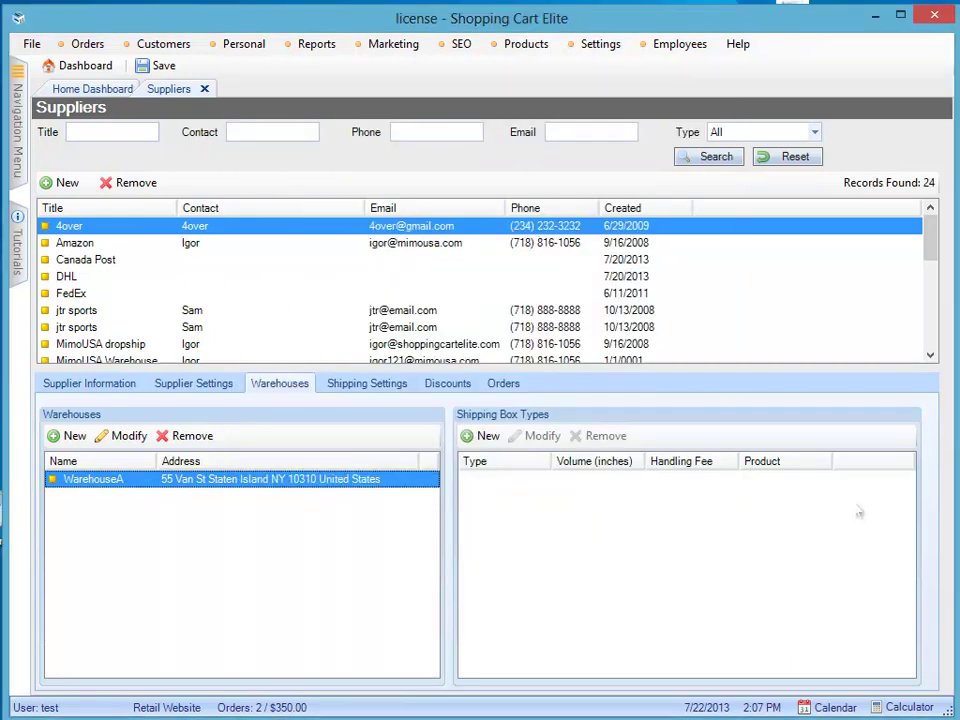
{"action": "left_click", "coordinate": [527, 44]}
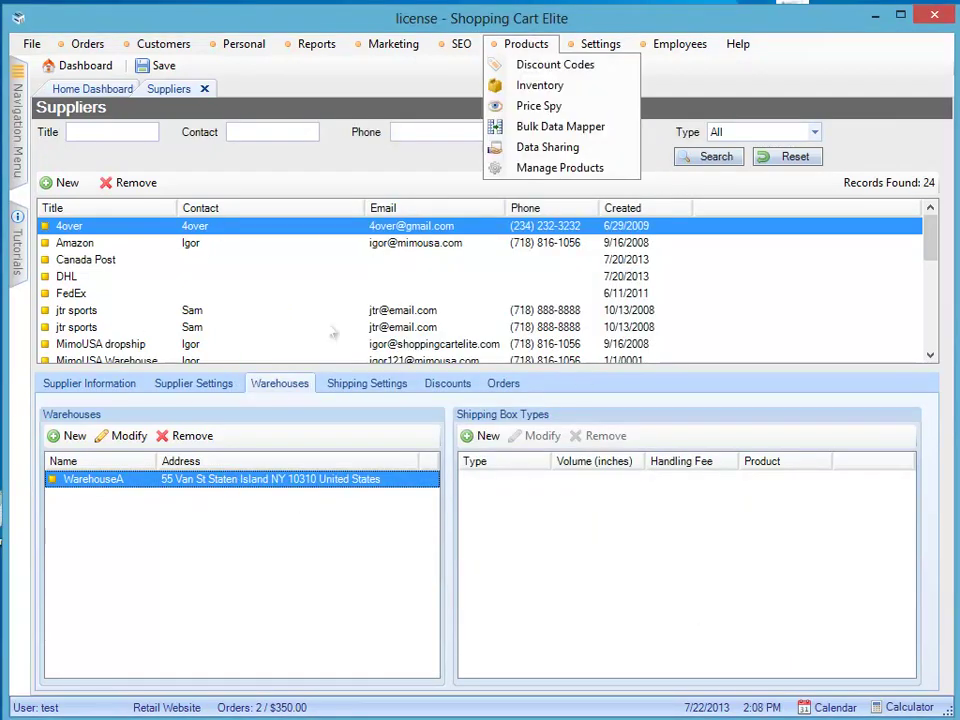
{"action": "left_click", "coordinate": [552, 170]}
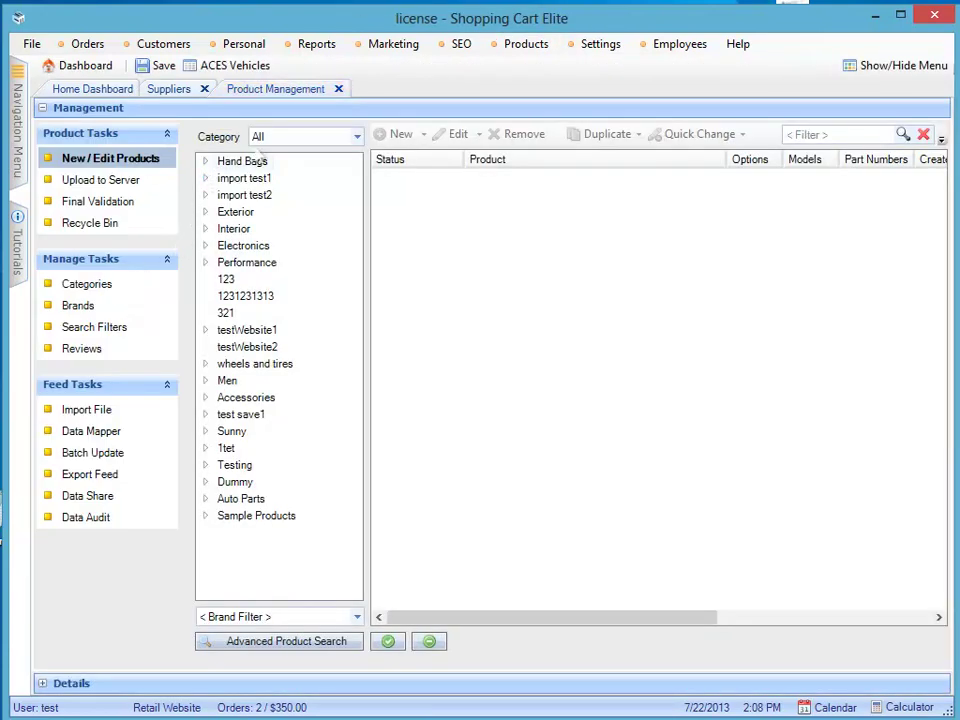
{"action": "left_click", "coordinate": [300, 136]}
{"action": "left_click", "coordinate": [300, 188]}
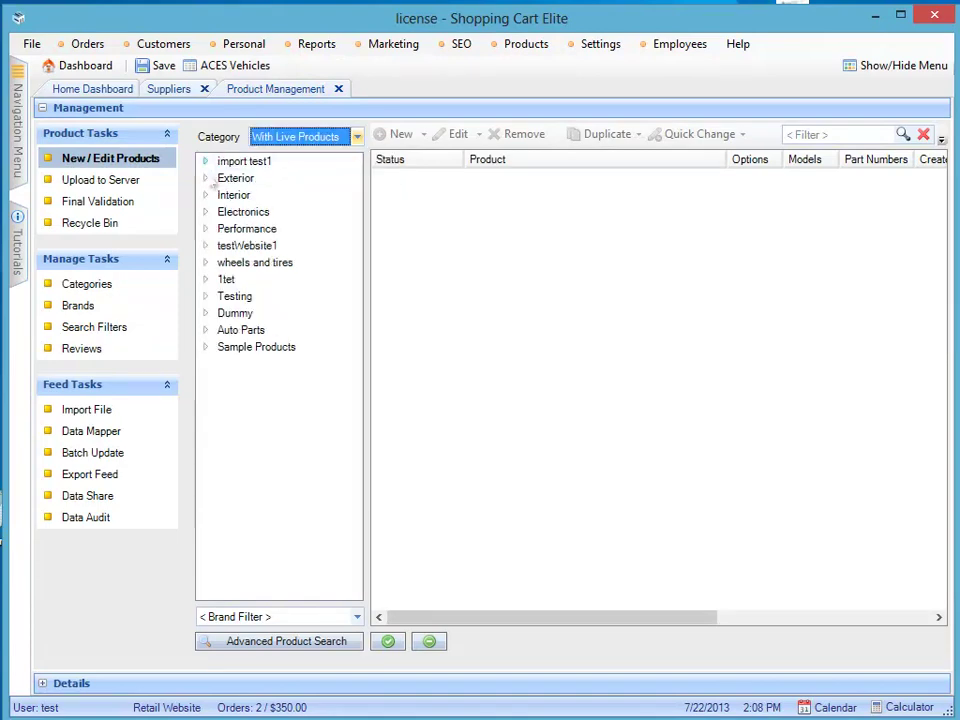
Under Exterior > Lighting > Tail Lights, Quick Edit Halo Projector Headlights.
{"action": "left_click", "coordinate": [205, 178]}
{"action": "left_click", "coordinate": [223, 195]}
{"action": "left_click", "coordinate": [274, 211]}
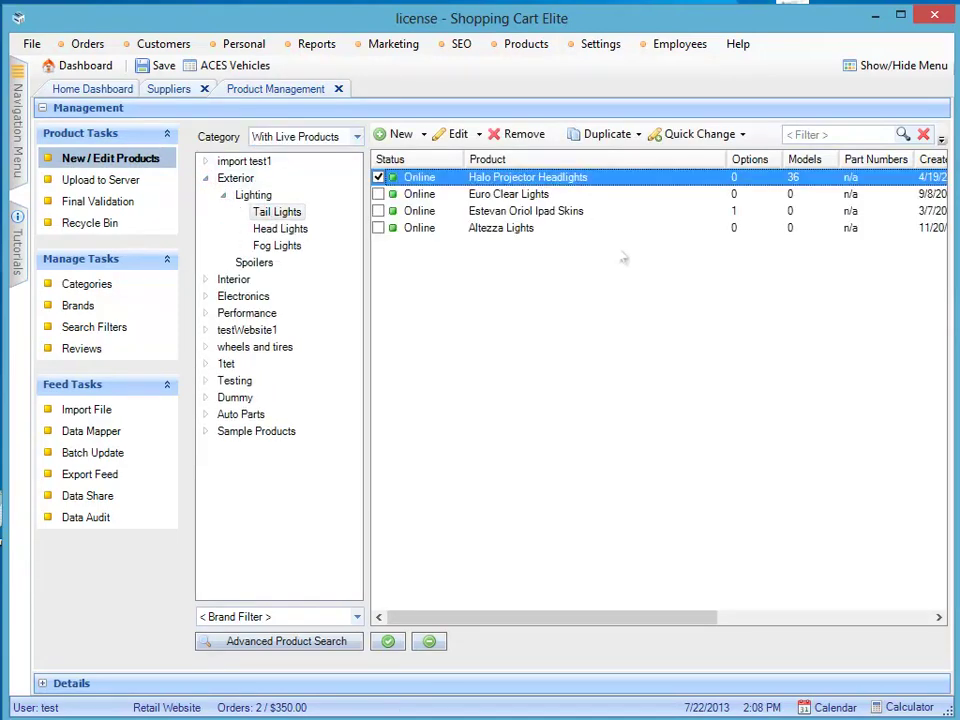
{"action": "right_click", "coordinate": [553, 178]}
{"action": "left_click", "coordinate": [625, 229]}
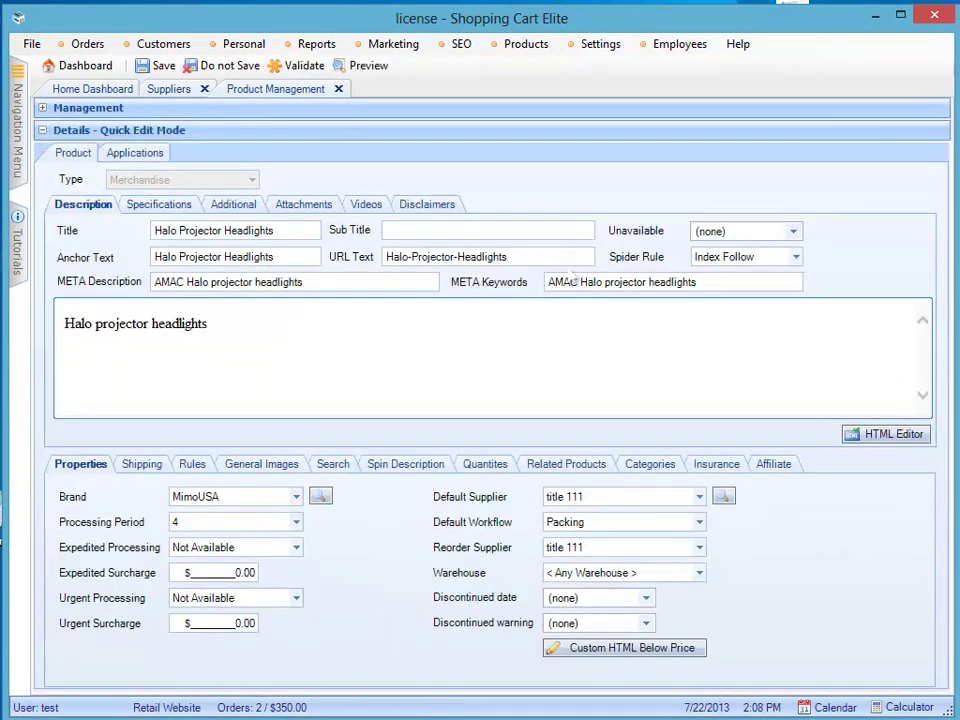
On Halo Projector Headlights' Shipping tab, tick Combinable and Consolidatable.
{"action": "left_click", "coordinate": [150, 469]}
{"action": "left_click", "coordinate": [540, 490]}
{"action": "left_click", "coordinate": [640, 490]}
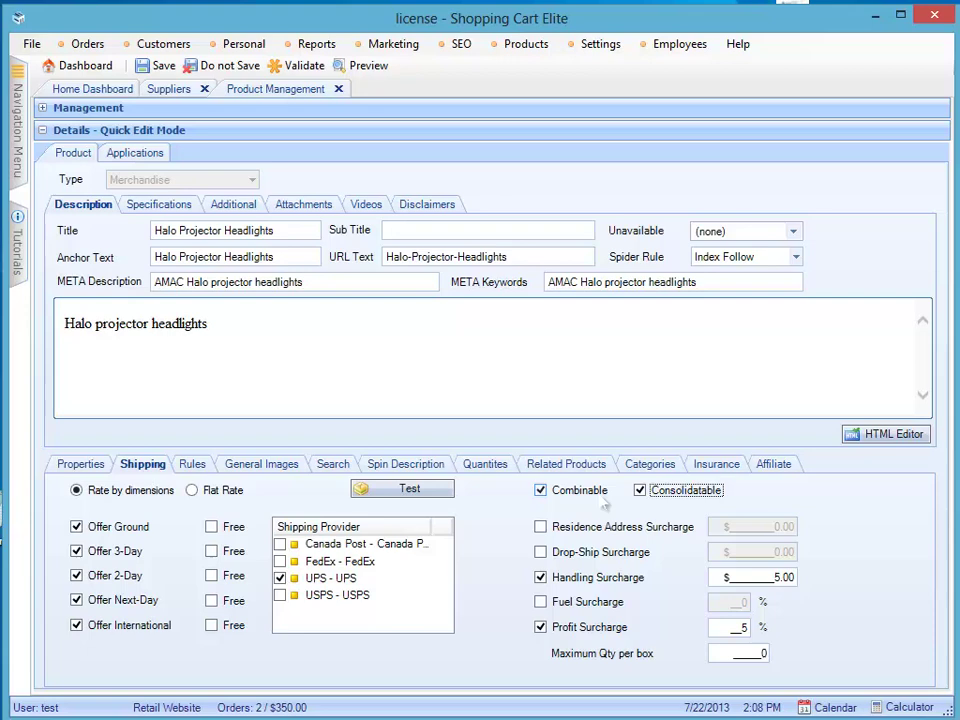
Select all four Tail Lights products and open Bulk Quick Edit on the Properties tab.
{"action": "left_click", "coordinate": [330, 110]}
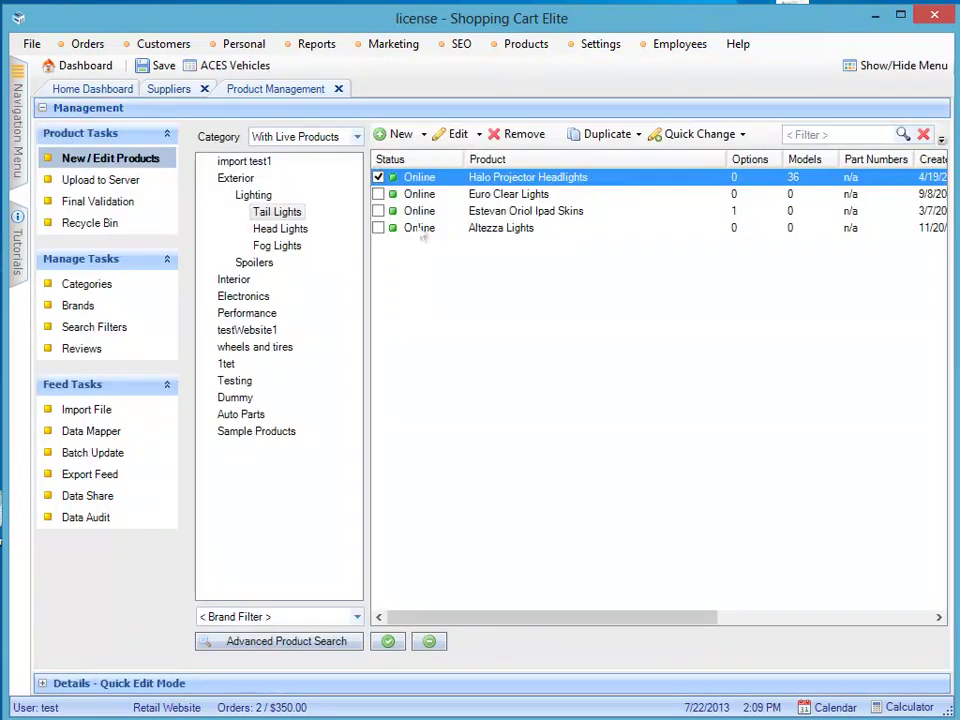
{"action": "left_click", "coordinate": [388, 640]}
{"action": "right_click", "coordinate": [535, 224]}
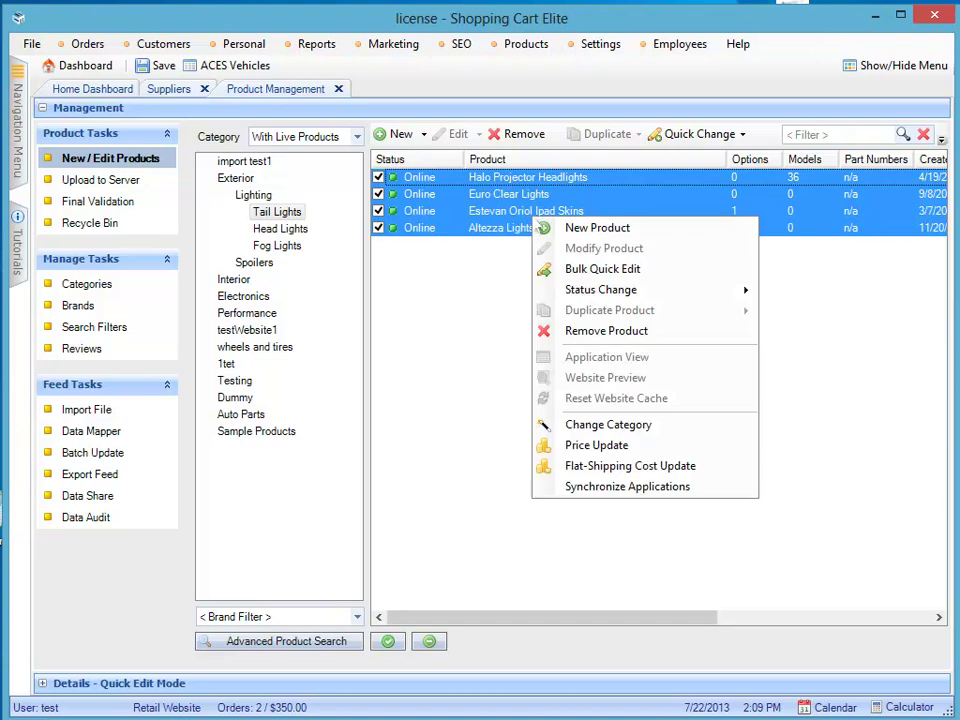
{"action": "left_click", "coordinate": [600, 270]}
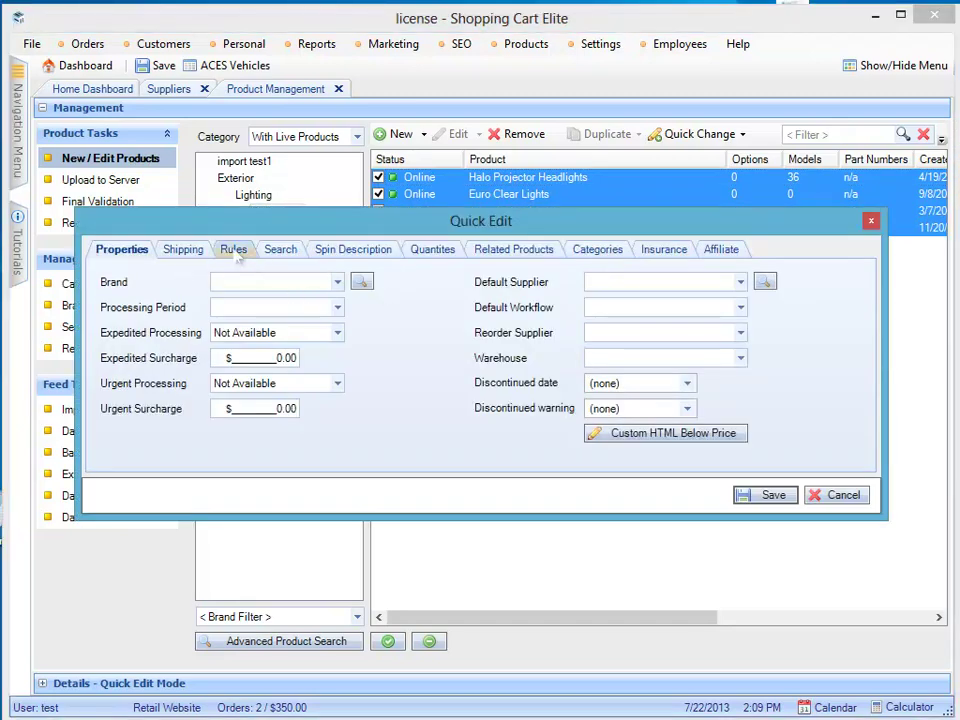
{"action": "left_click", "coordinate": [184, 249]}
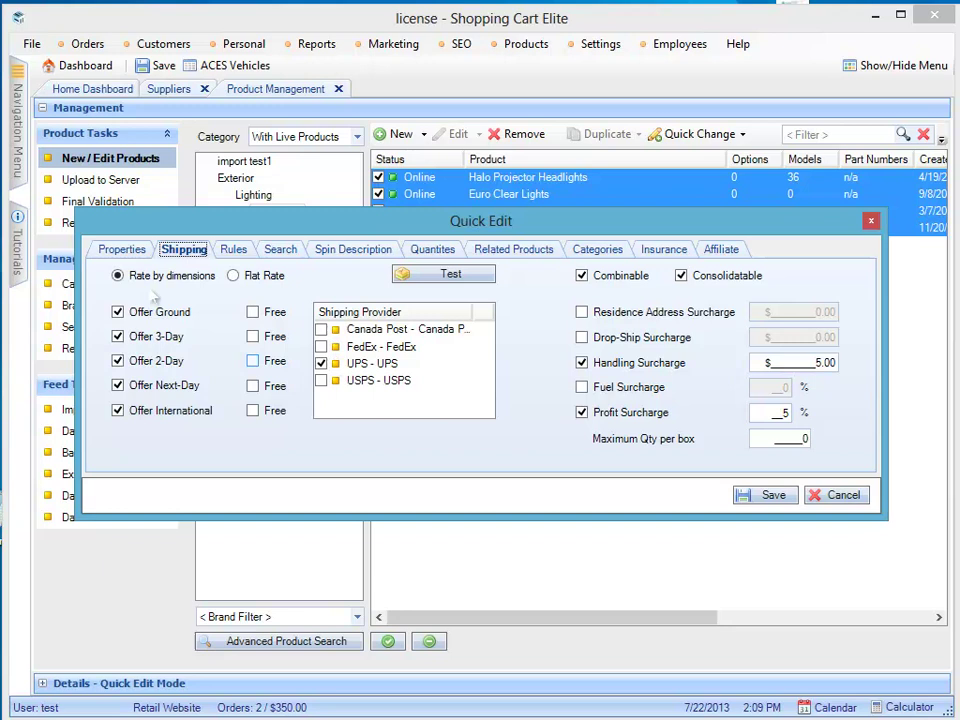
{"action": "left_click", "coordinate": [122, 249]}
Set Default Supplier to 4over and Warehouse to < Any Warehouse >, then close the editor.
{"action": "left_click", "coordinate": [660, 282]}
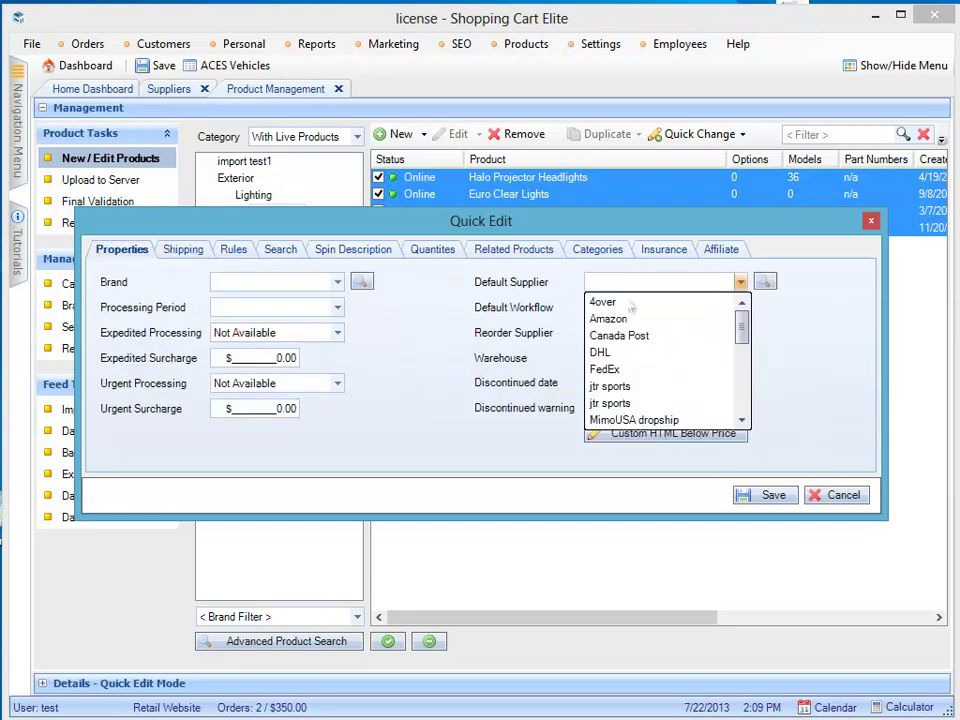
{"action": "left_click", "coordinate": [620, 302]}
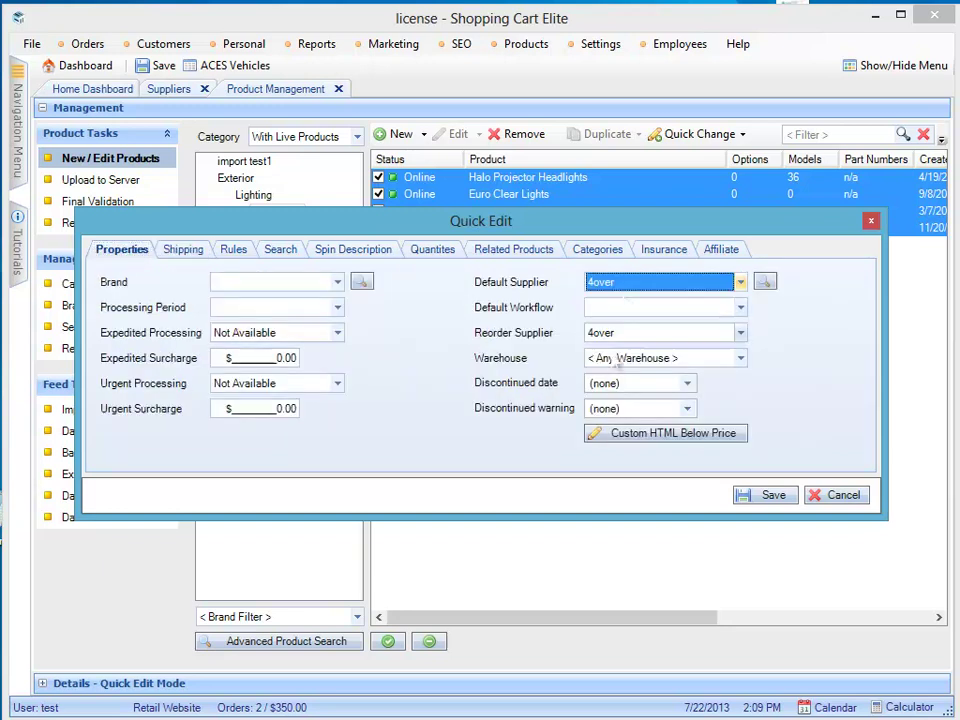
{"action": "left_click", "coordinate": [740, 358]}
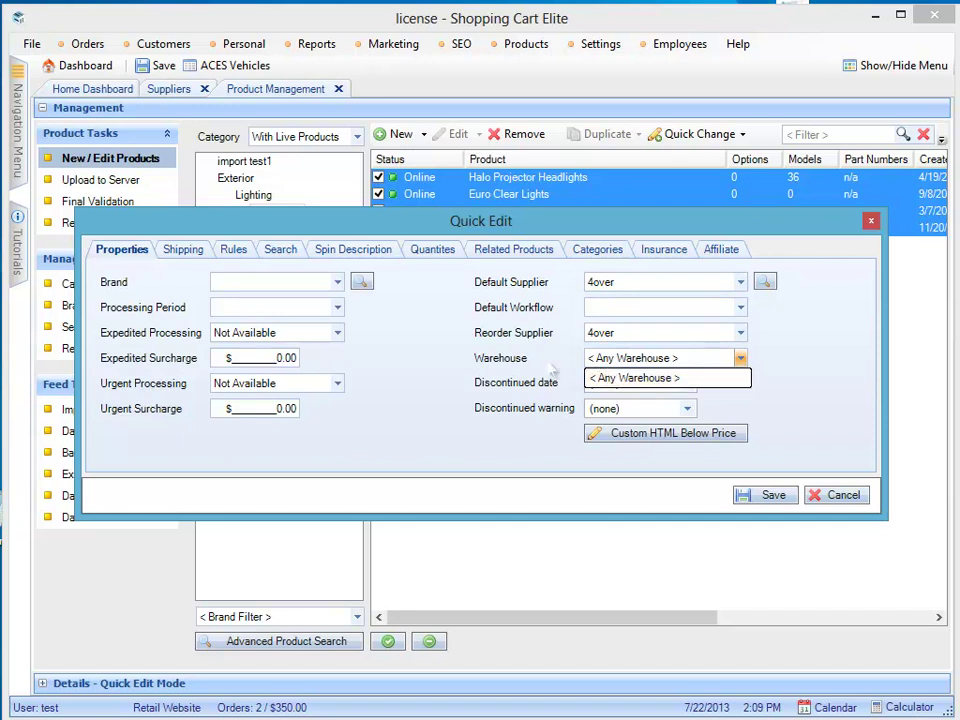
{"action": "left_click", "coordinate": [635, 378]}
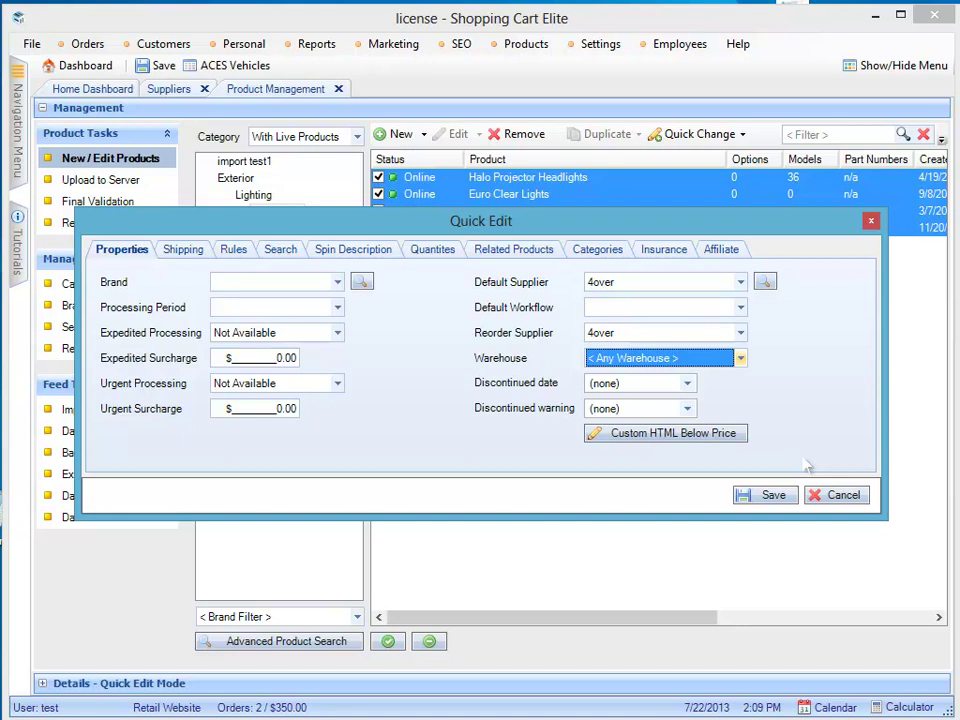
{"action": "left_click", "coordinate": [740, 358]}
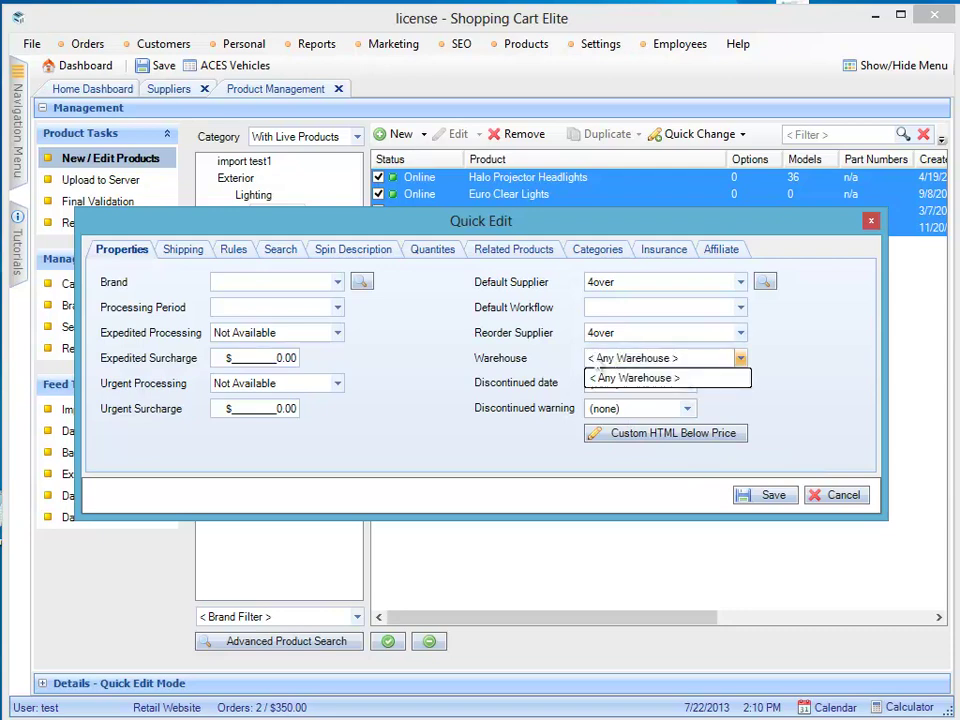
{"action": "left_click", "coordinate": [740, 358]}
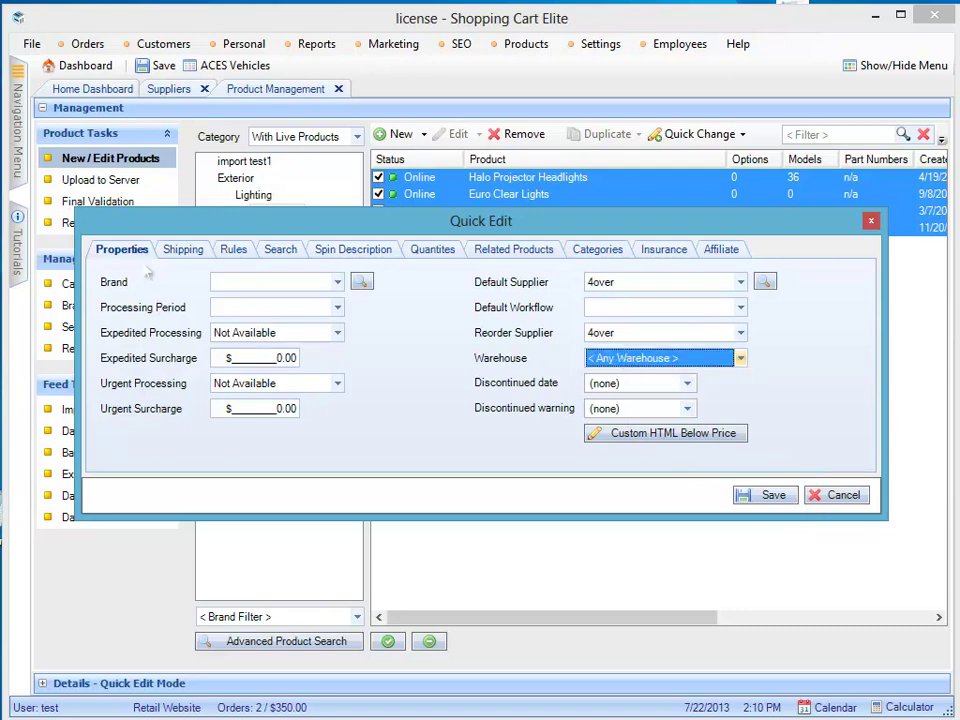
{"action": "left_click", "coordinate": [858, 500]}
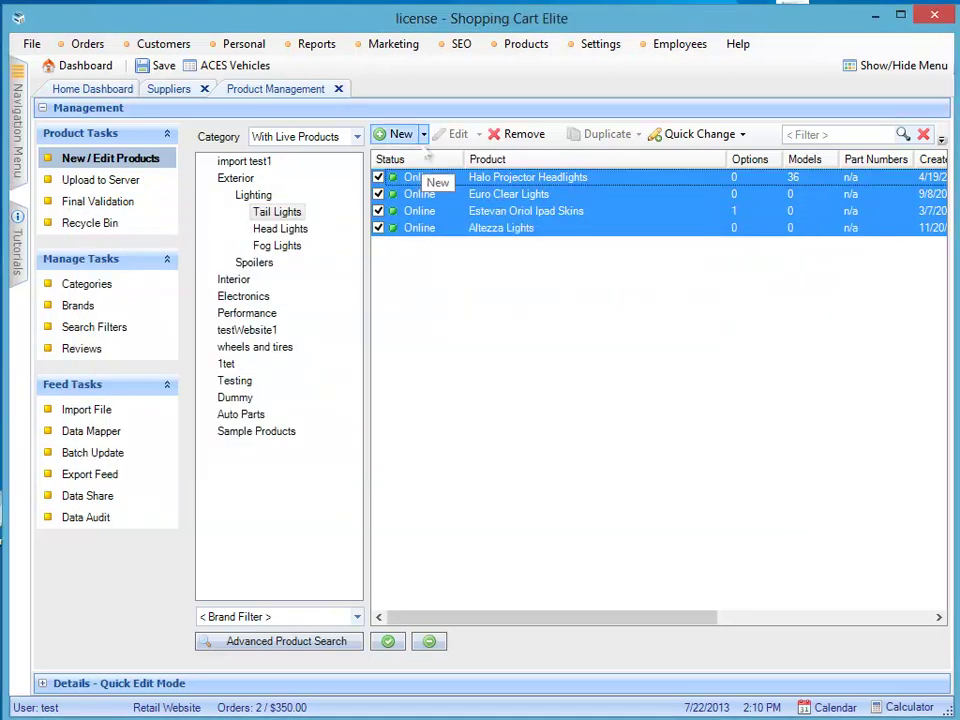